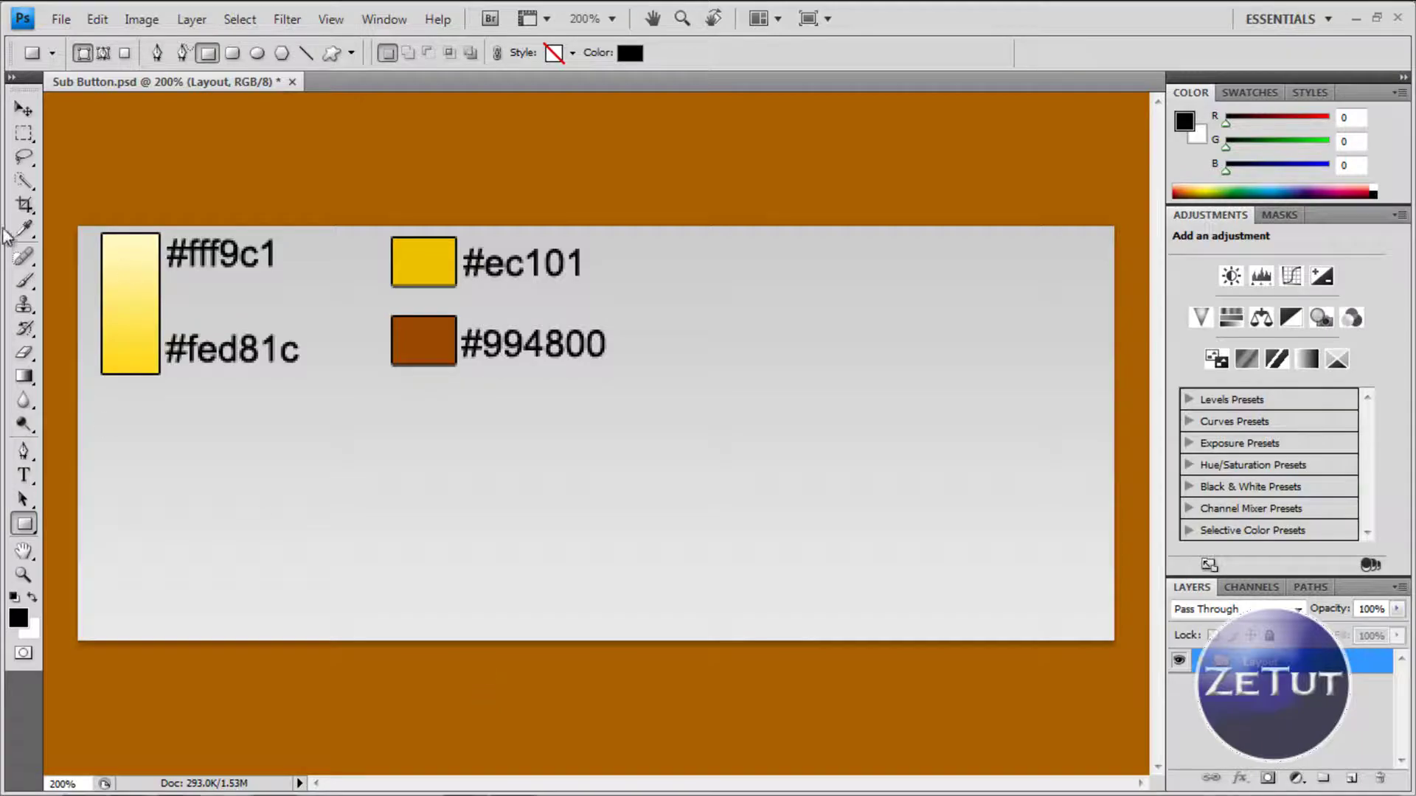
Draw a white rectangle shape layer, Shape 3, below the colour swatches.
click(23, 109)
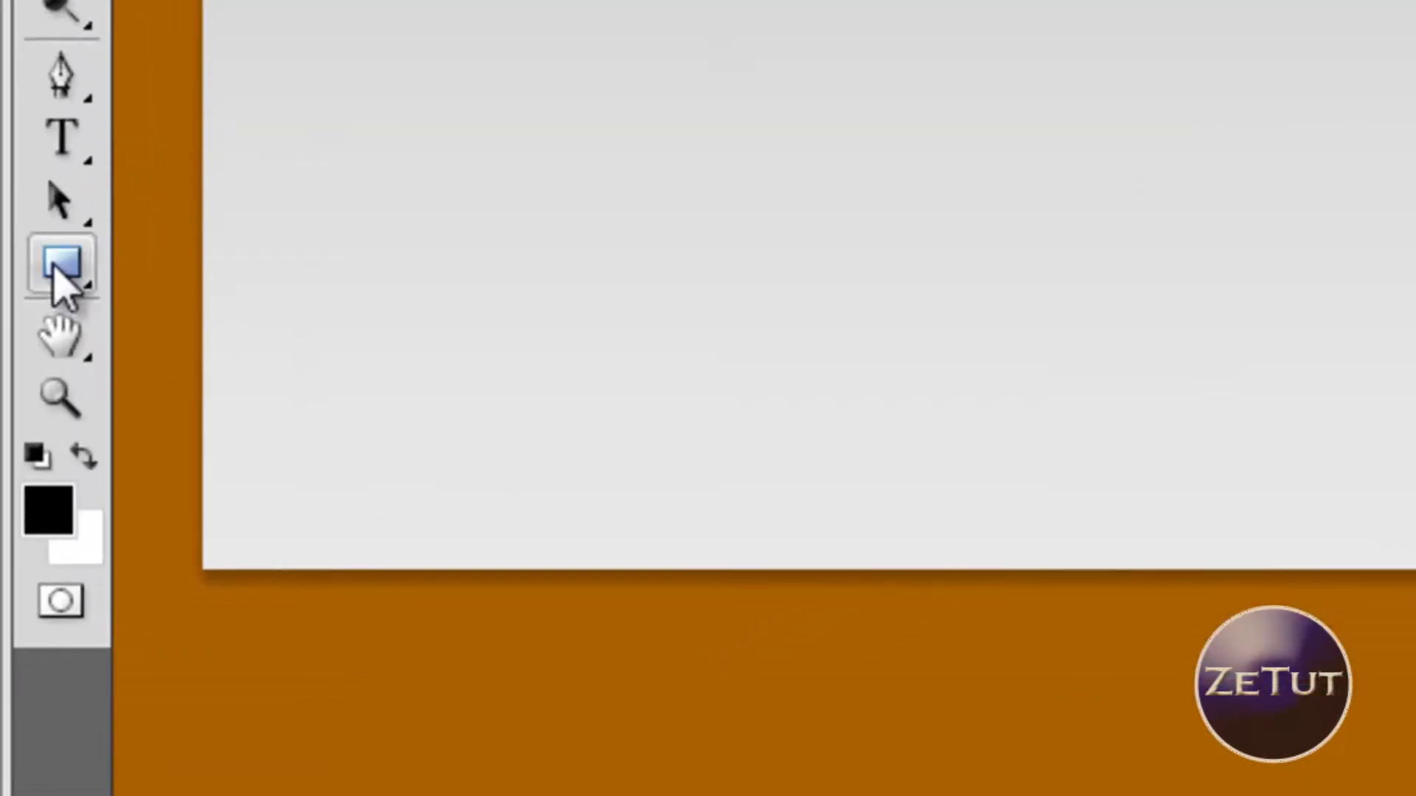
click(61, 270)
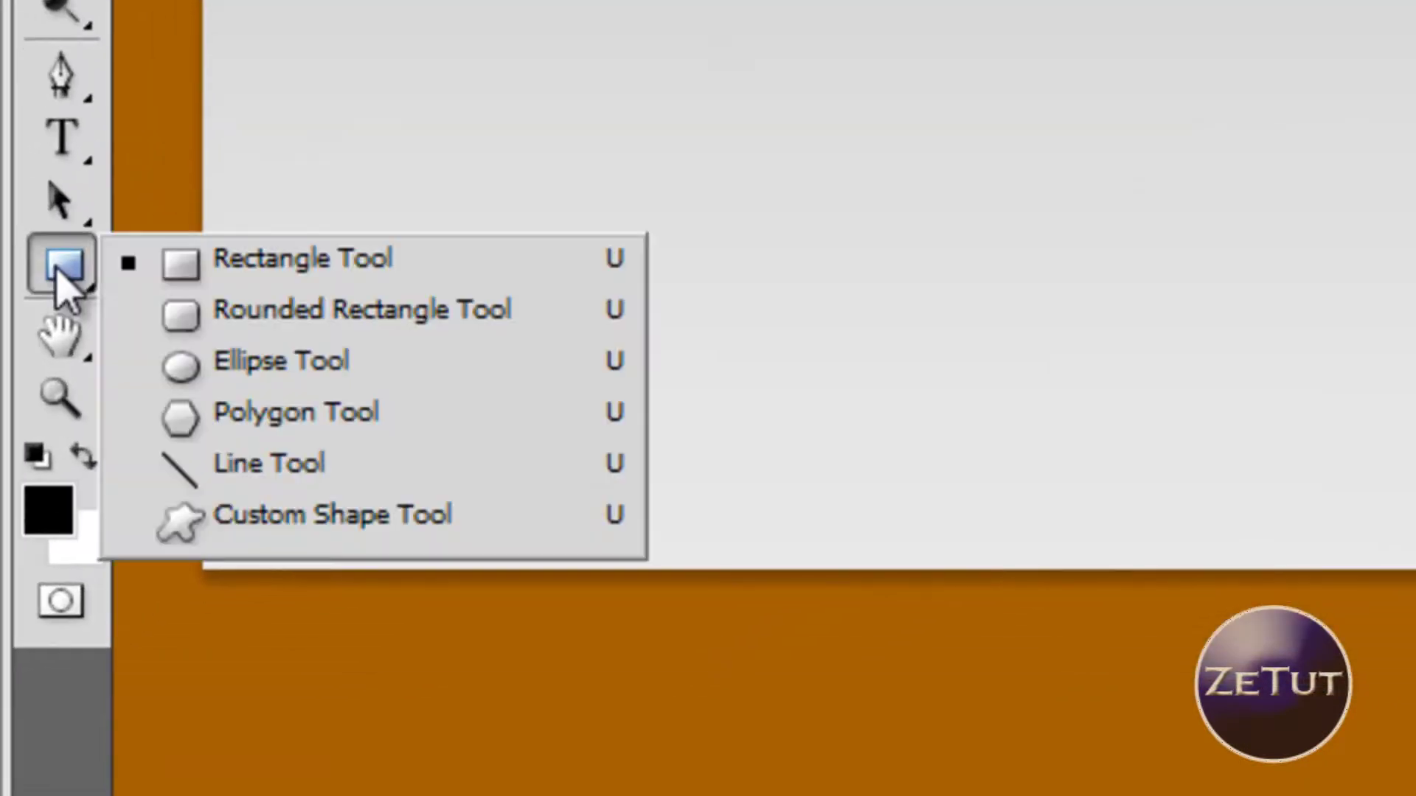
click(210, 284)
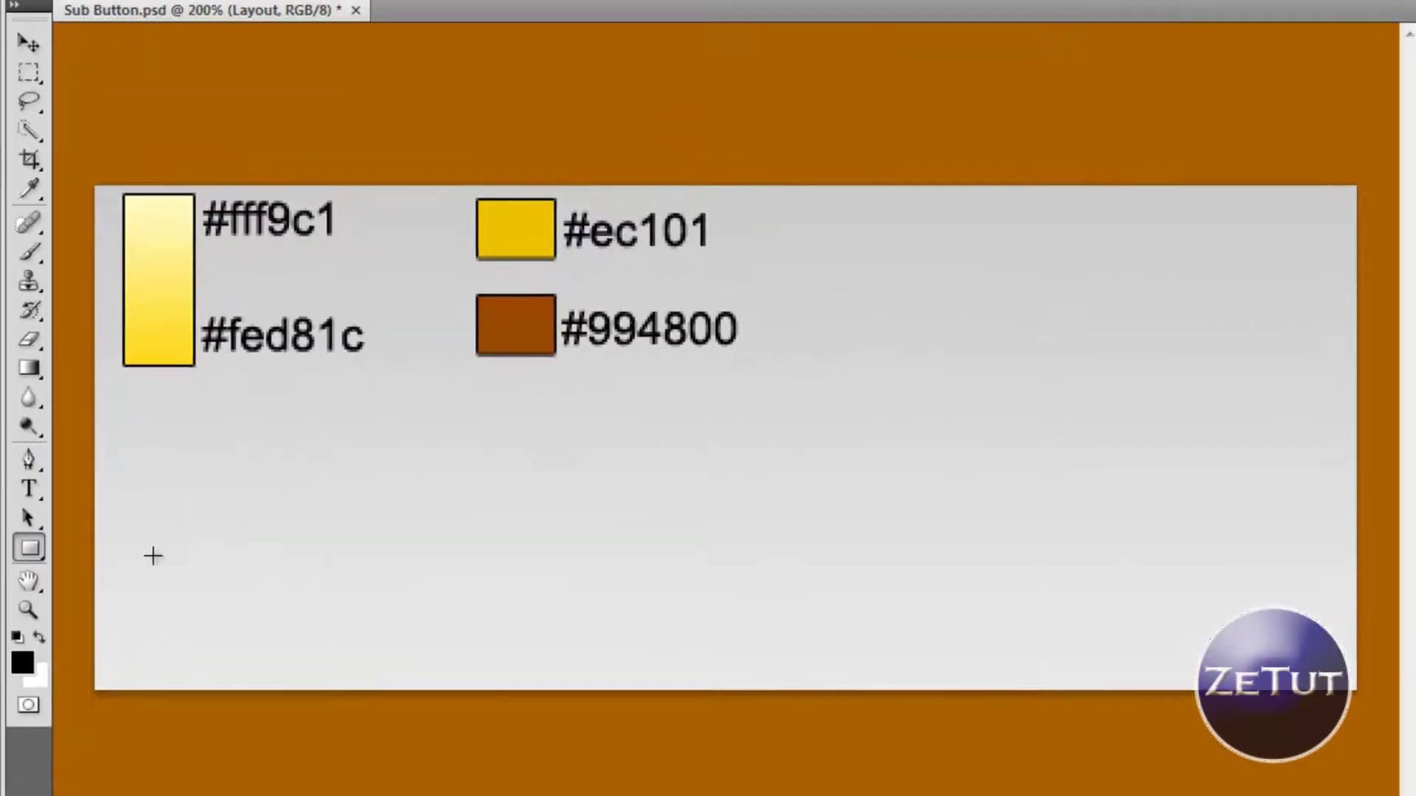
drag(164, 448, 1209, 663)
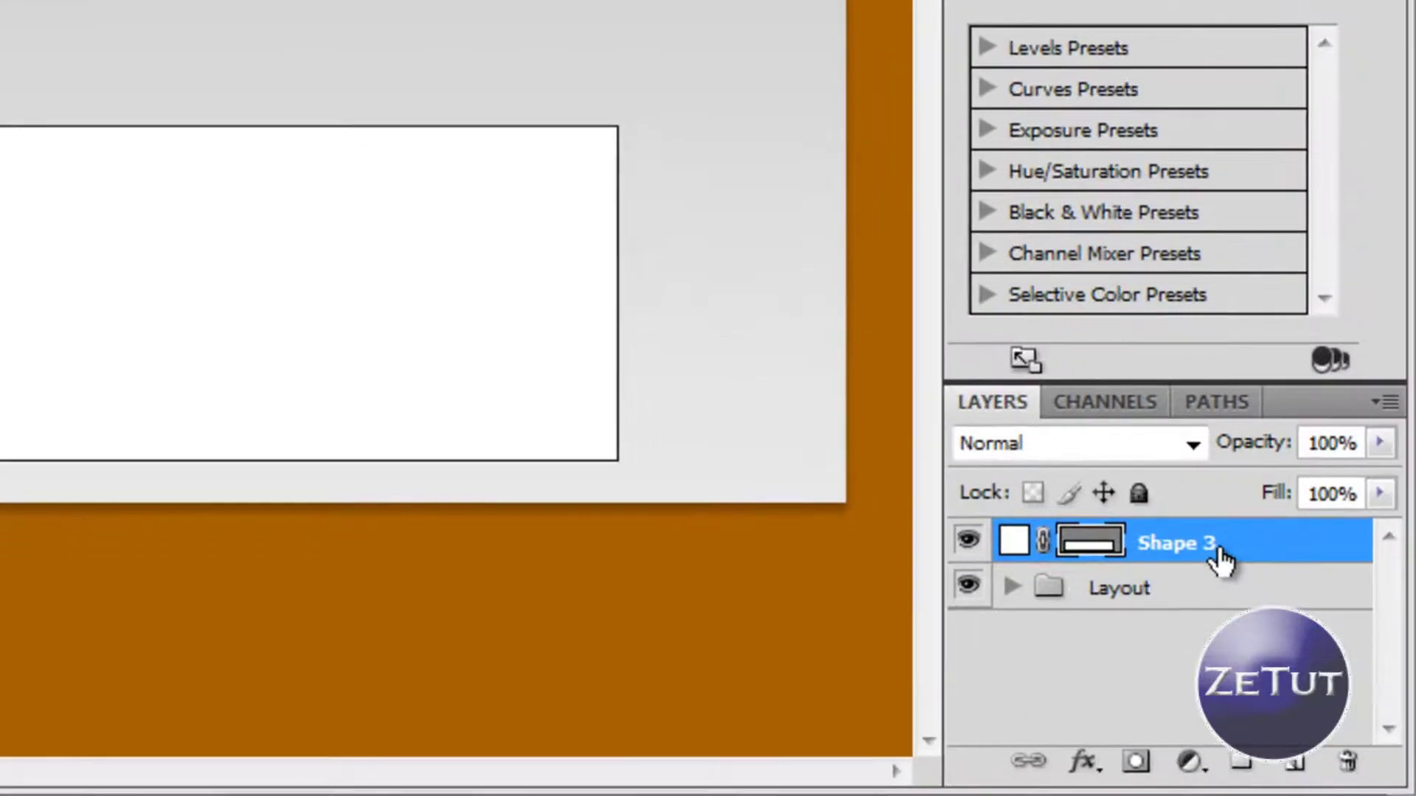
Open Shape 3's Blending Options and enable a Gradient Overlay.
right_click(1218, 553)
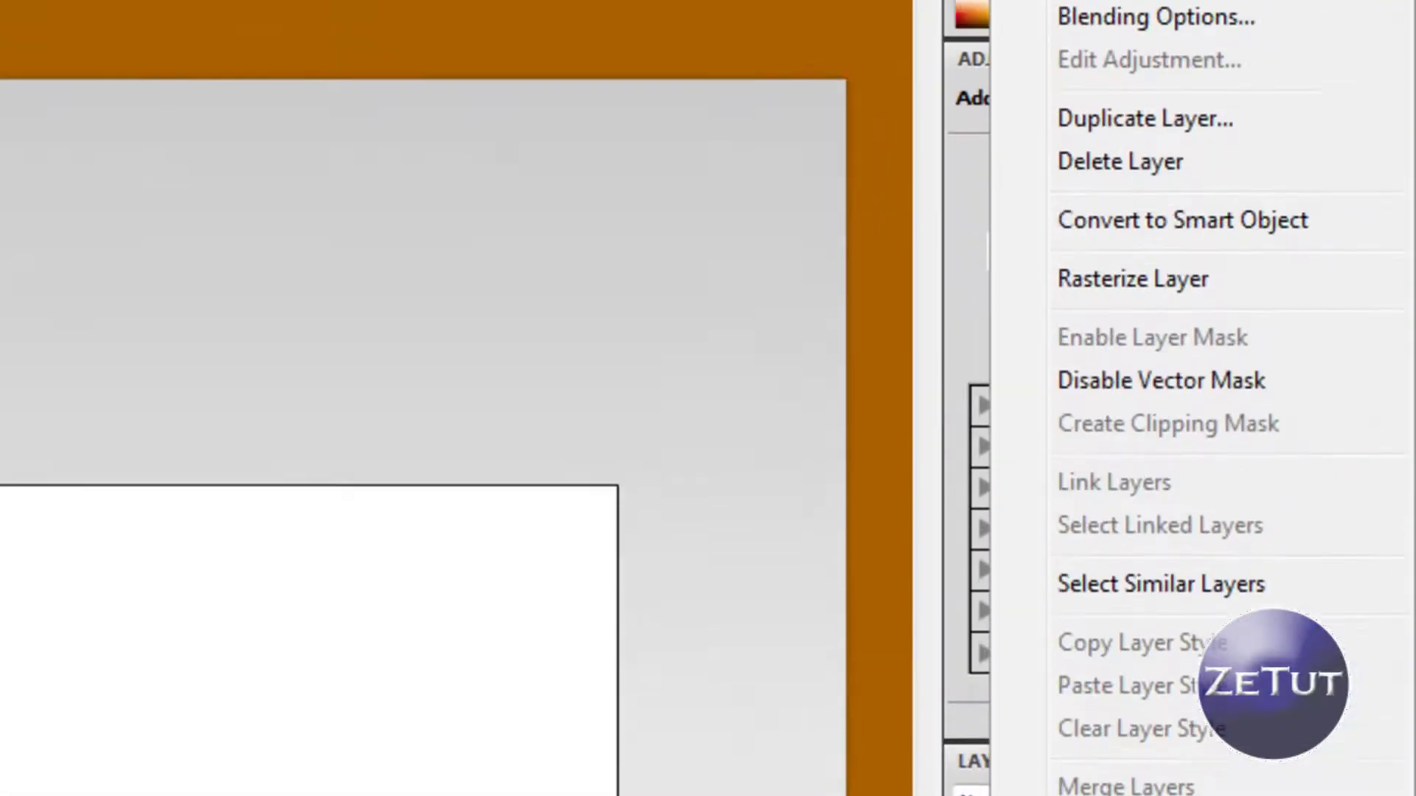
click(1143, 17)
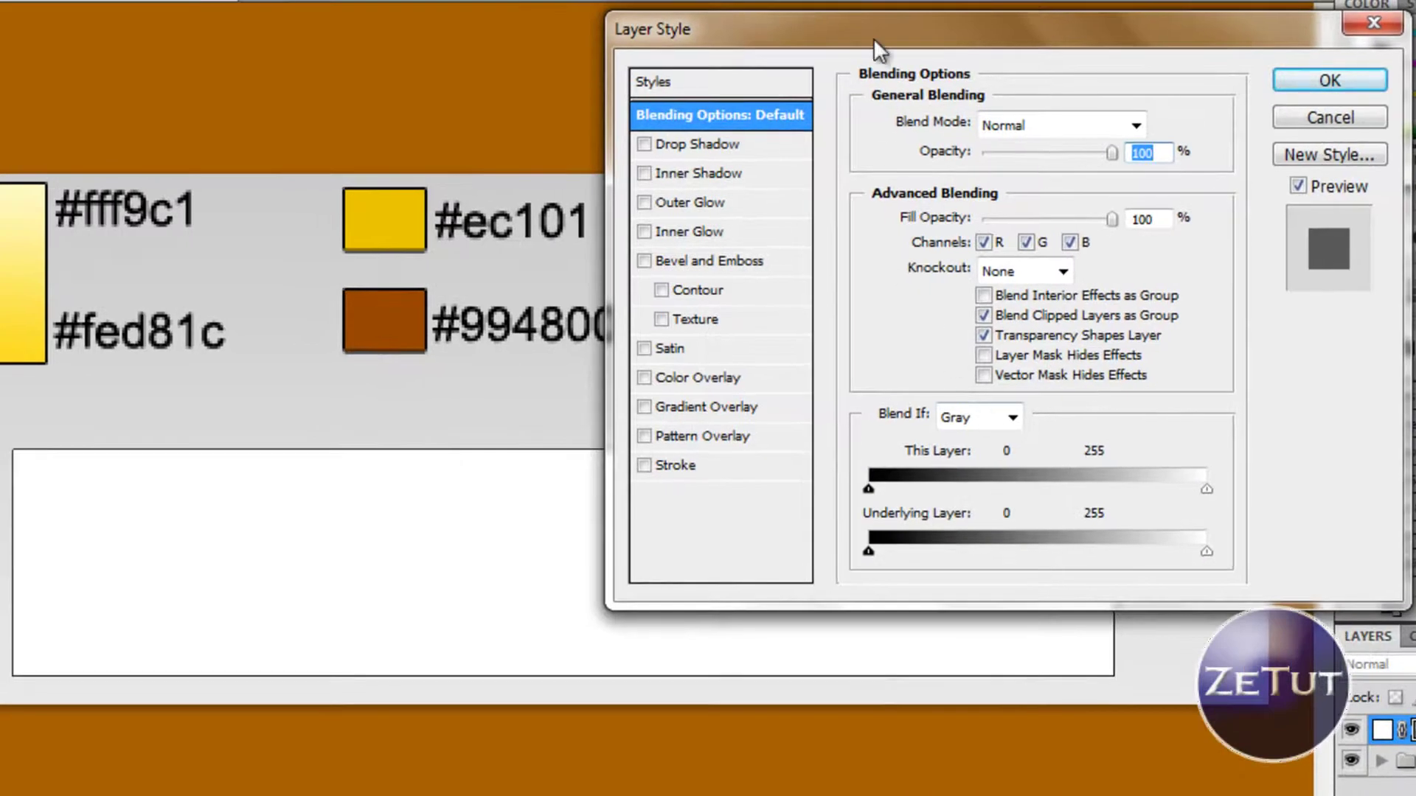
drag(873, 38, 904, 37)
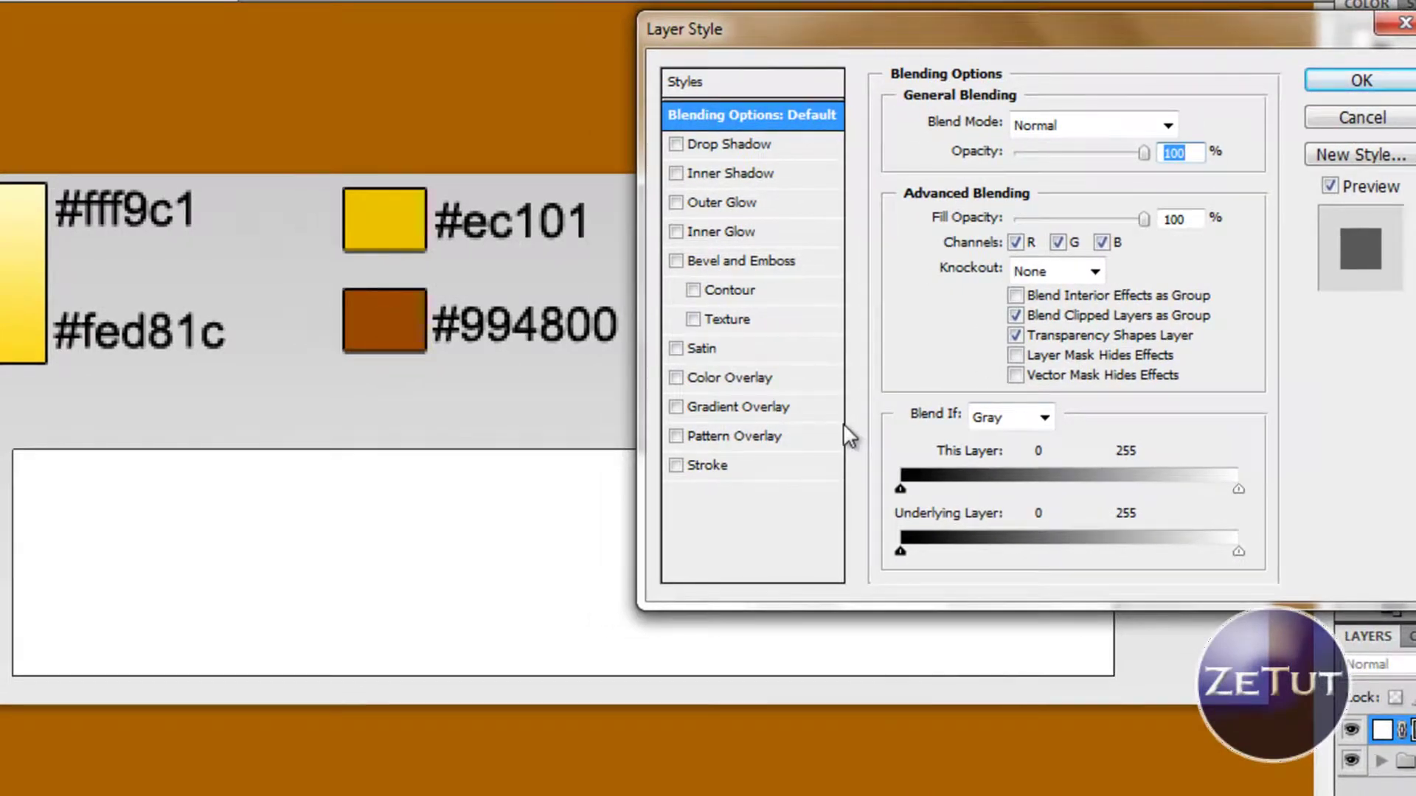
click(721, 405)
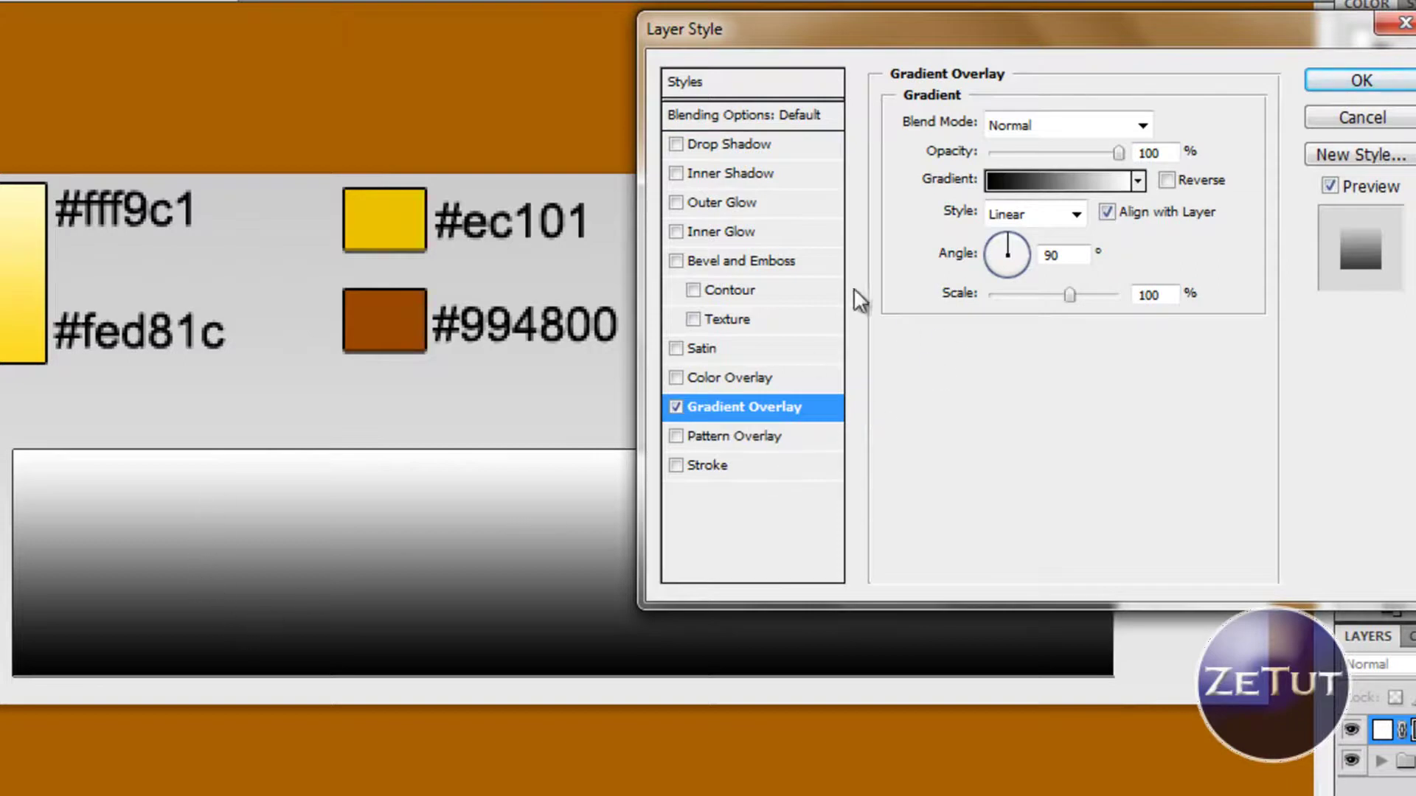
Set the gradient's left stop to deep yellow #fed81c.
click(1030, 180)
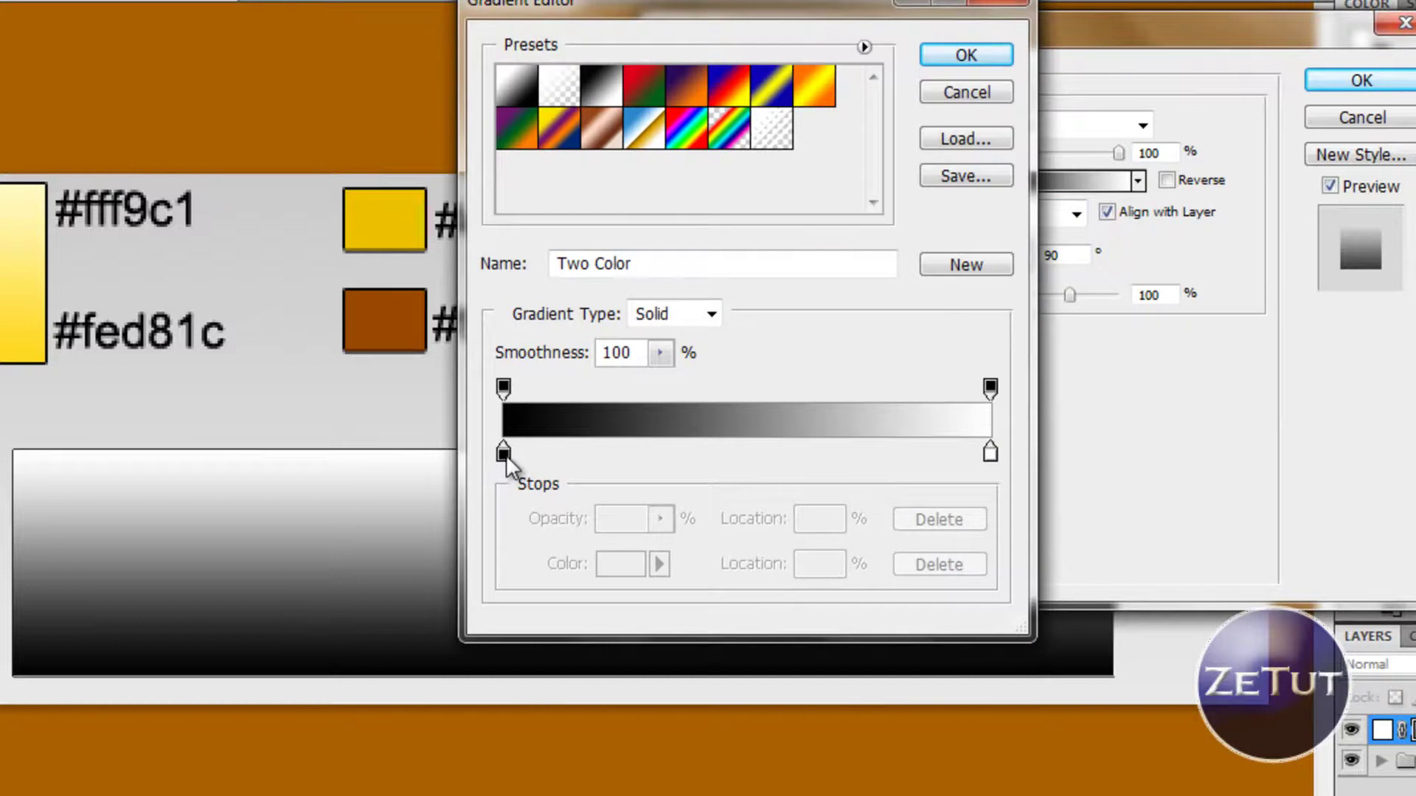
double_click(503, 453)
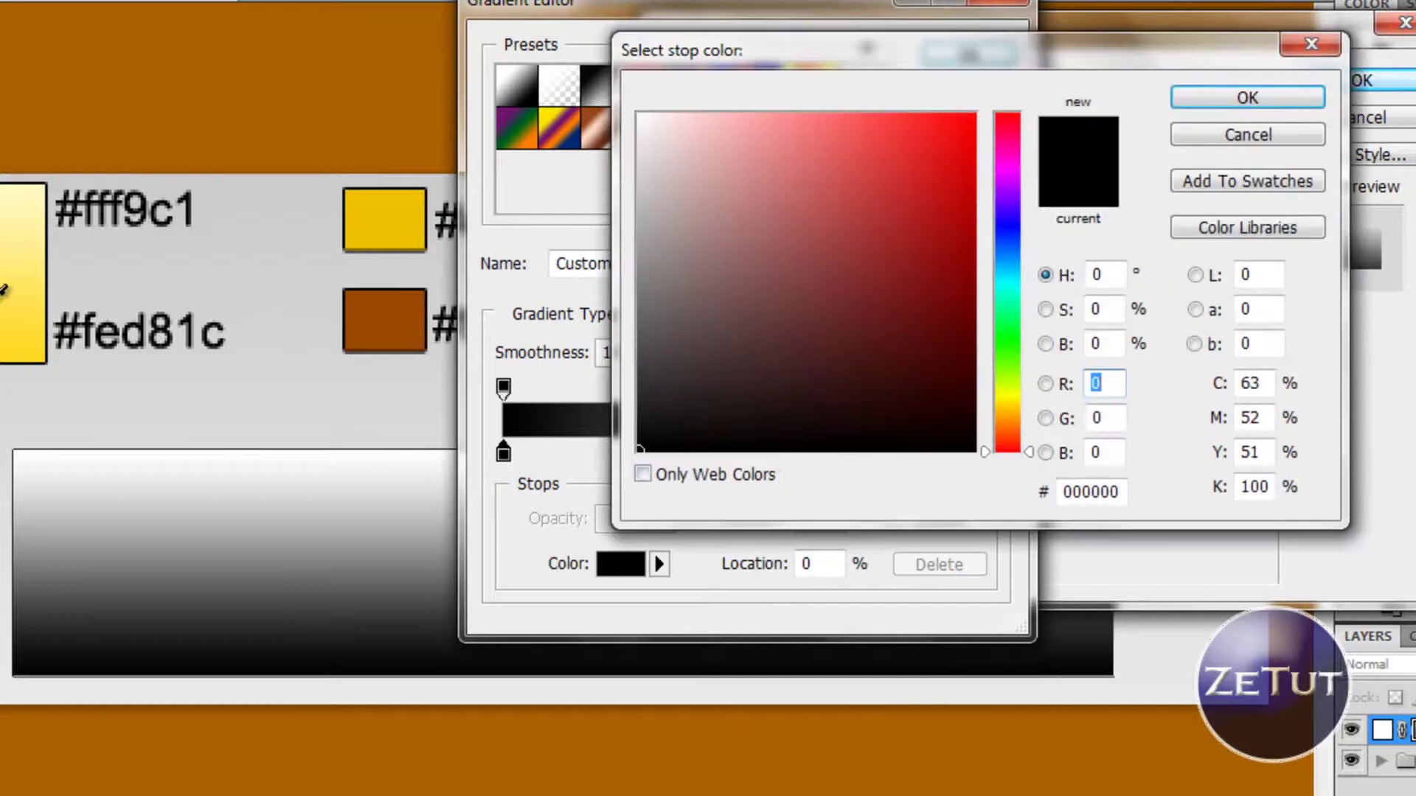
click(15, 353)
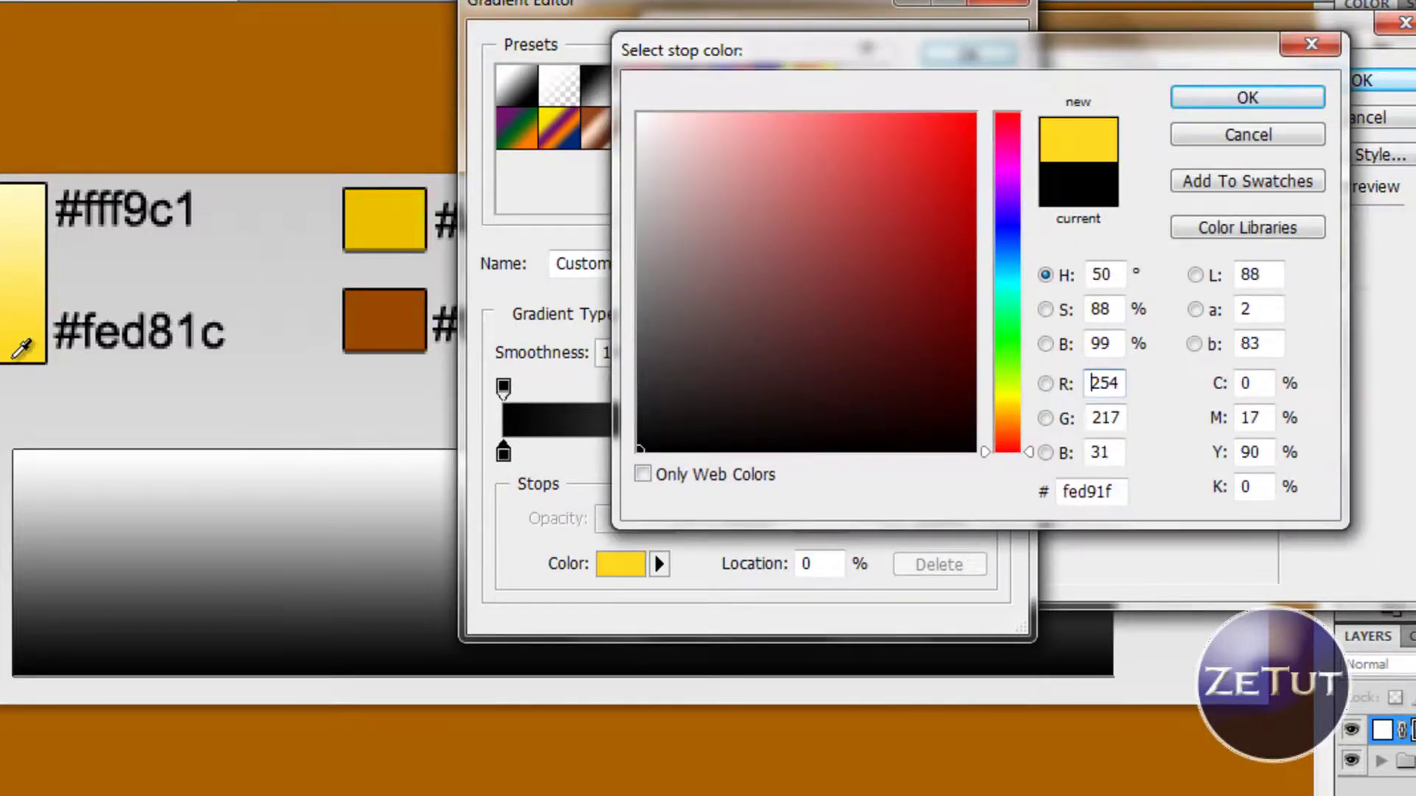
mouse_move(1119, 495)
mouse_down()
mouse_move(1038, 494)
mouse_move(1092, 493)
mouse_up()
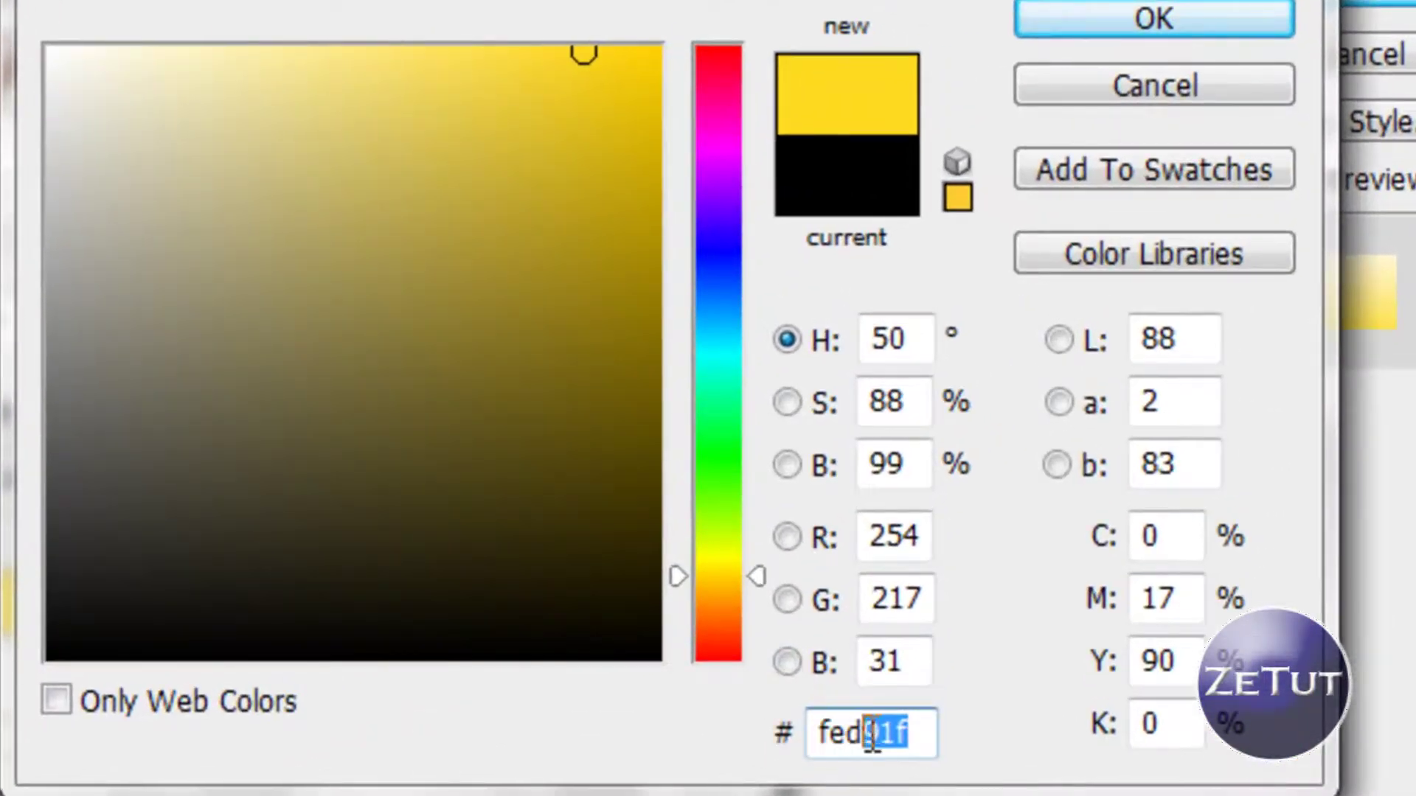
drag(904, 733, 877, 733)
key(BackSpace)
key(BackSpace)
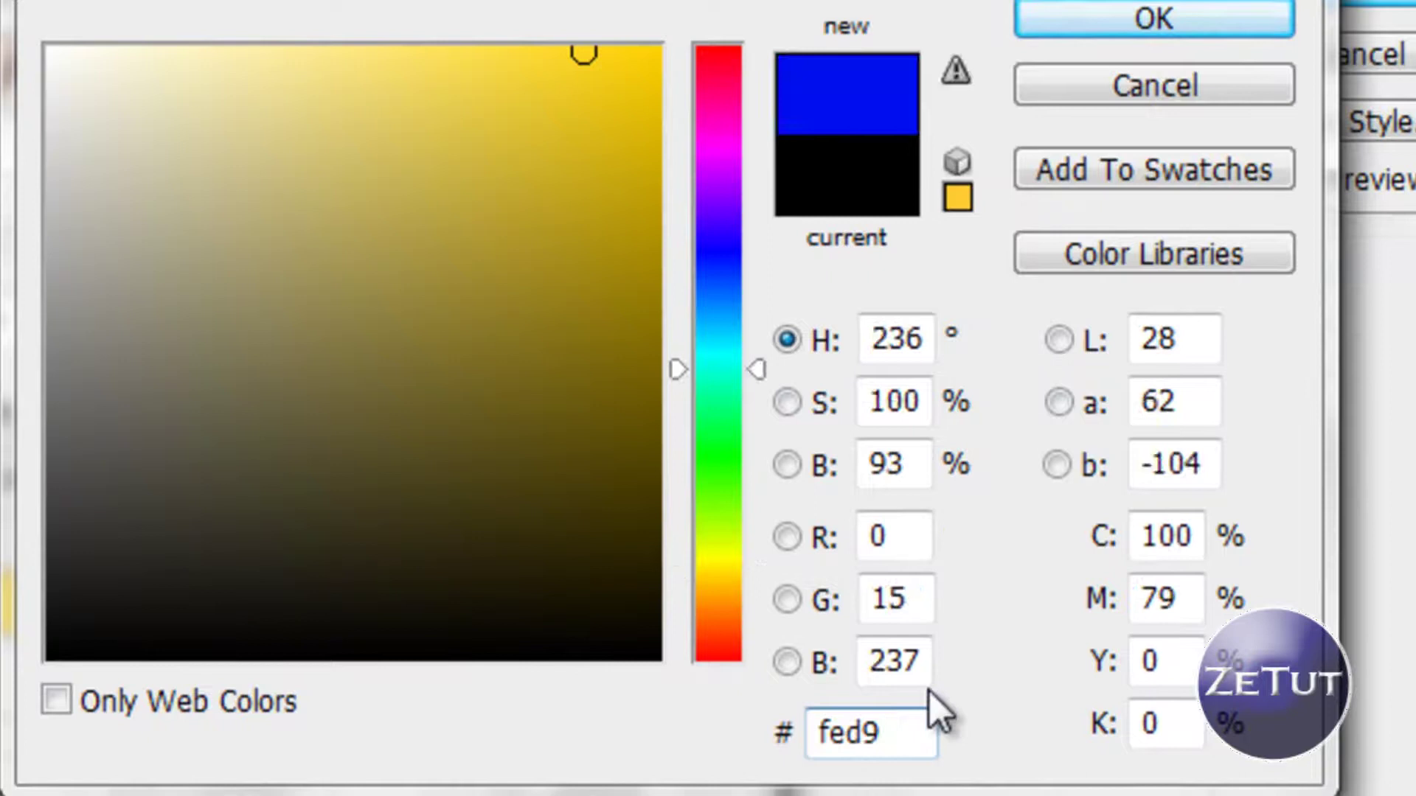
text(81)
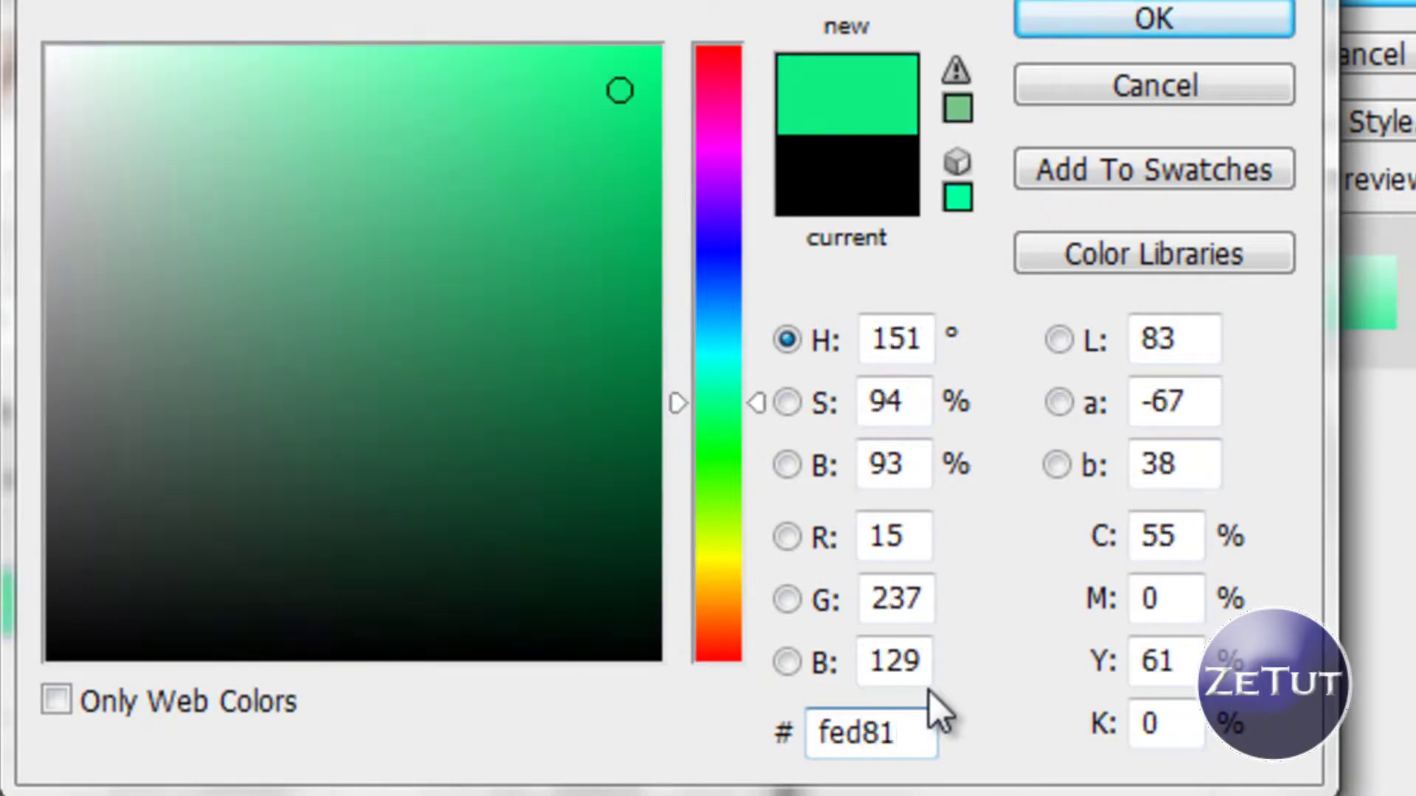
text(c)
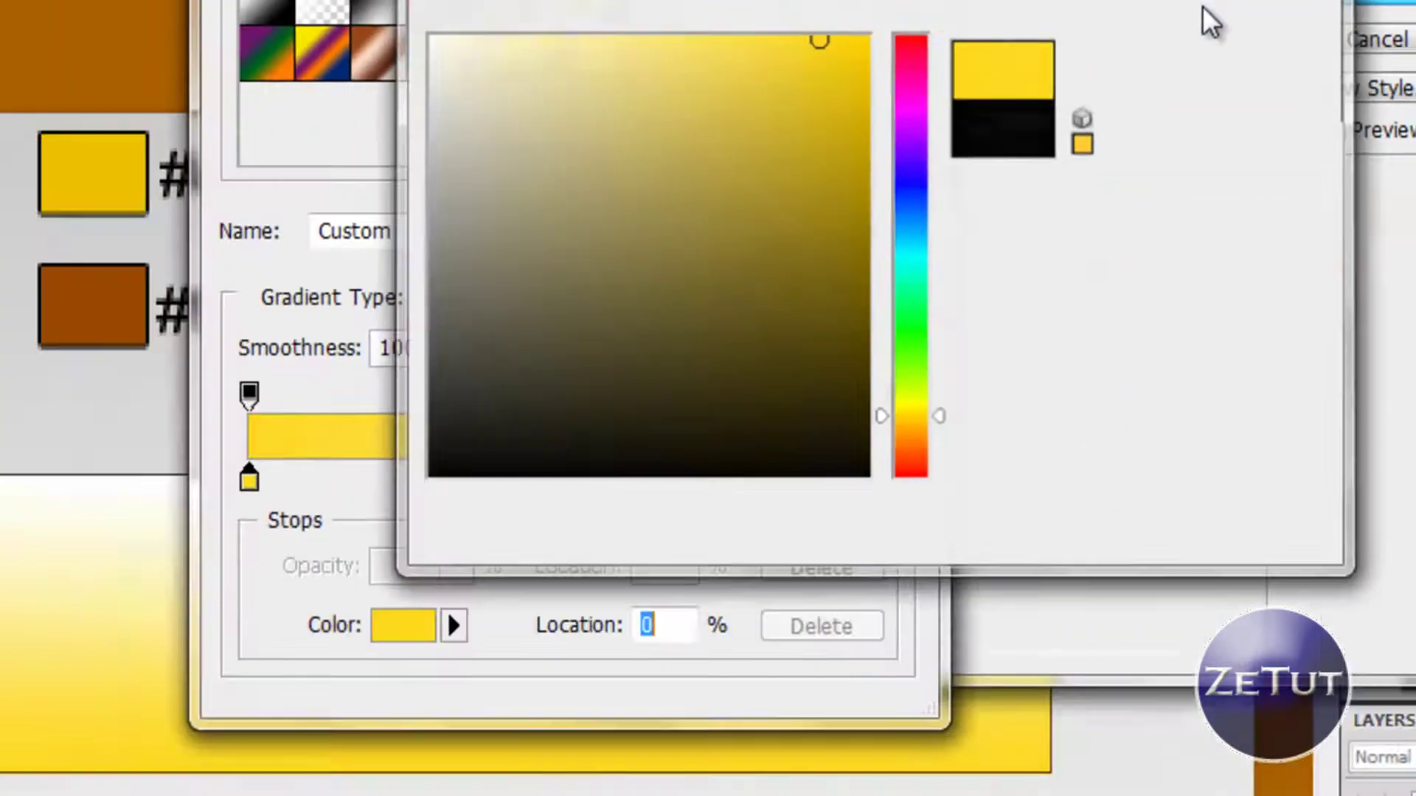
click(1122, 28)
Set the right stop to pale yellow #fff9c0 from the swatch and accept the gradient.
double_click(1010, 370)
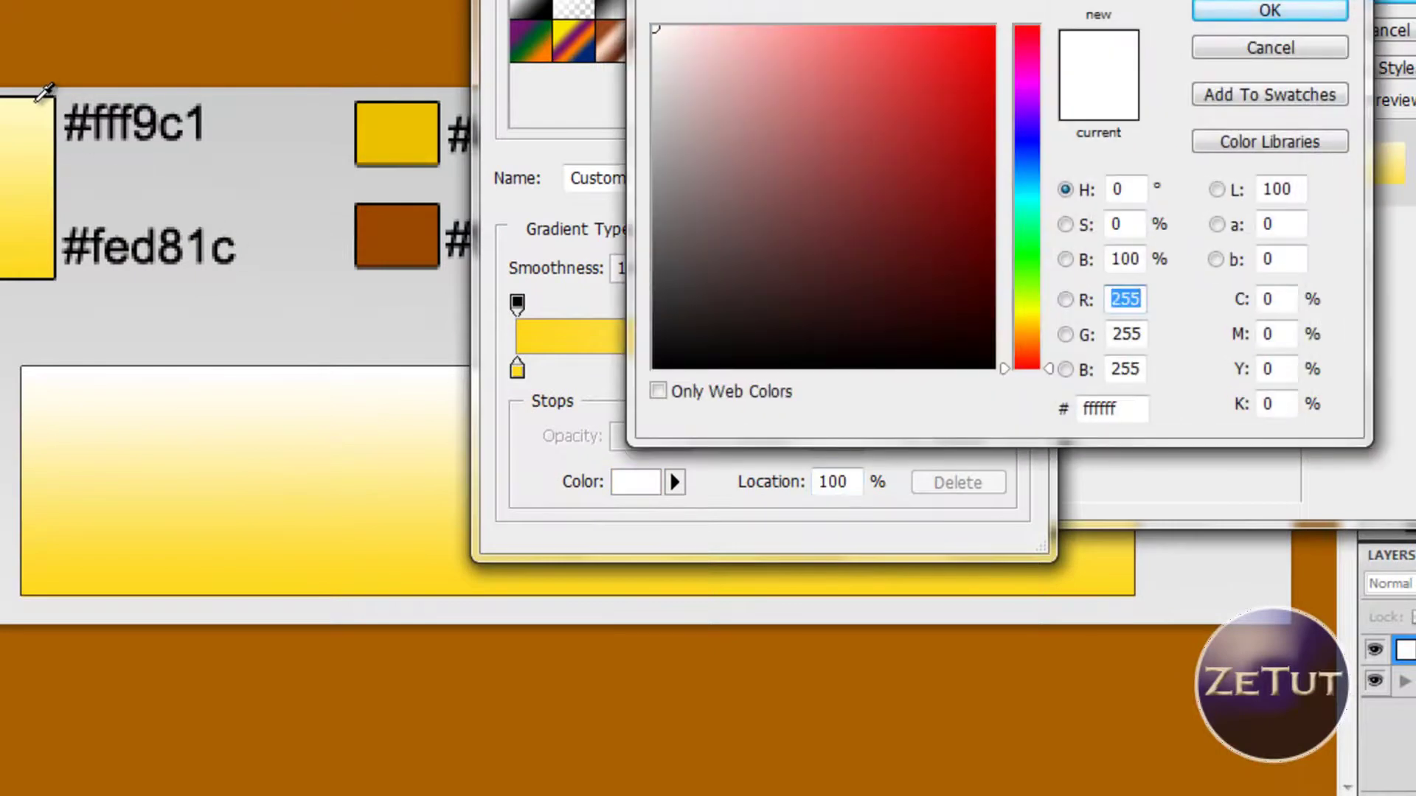
click(39, 99)
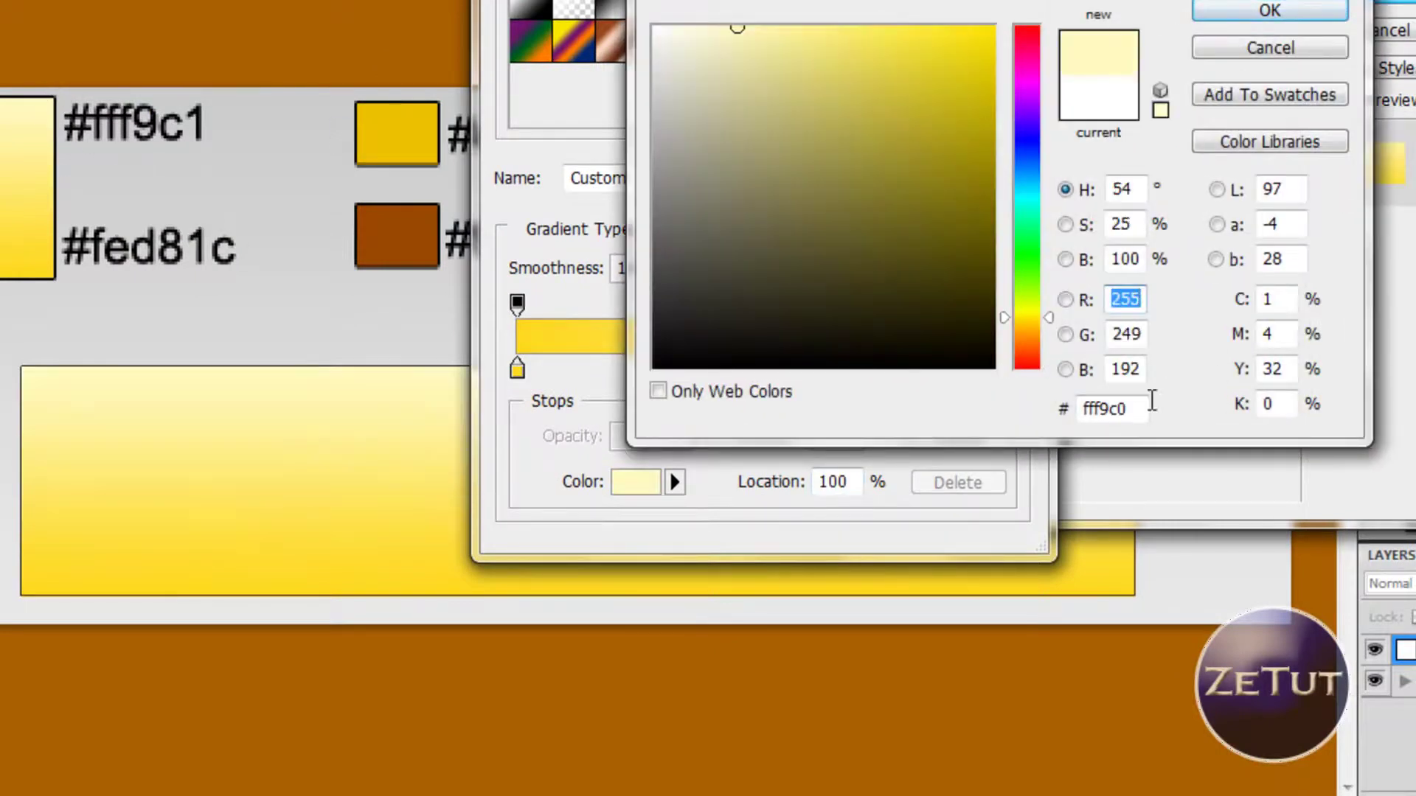
click(1312, 13)
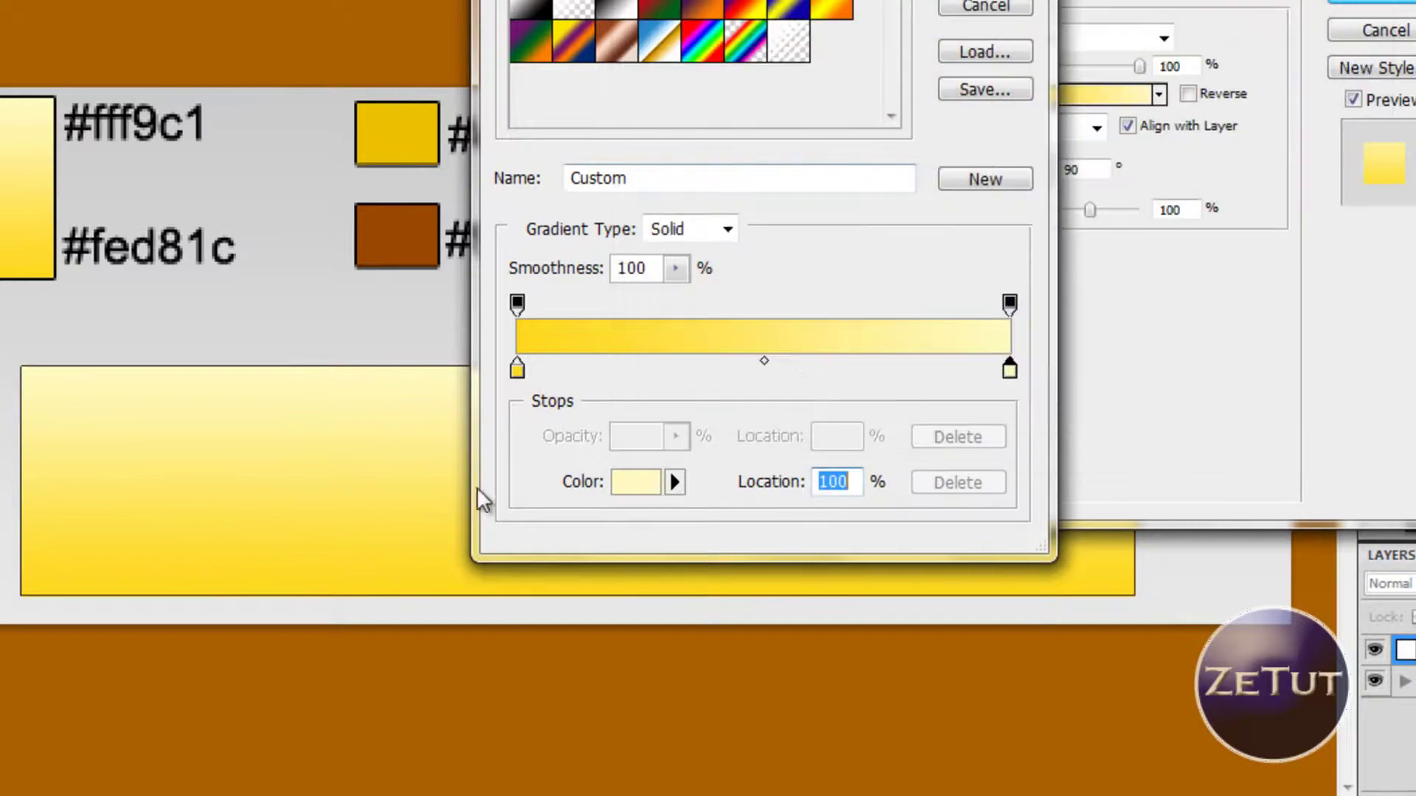
key(Return)
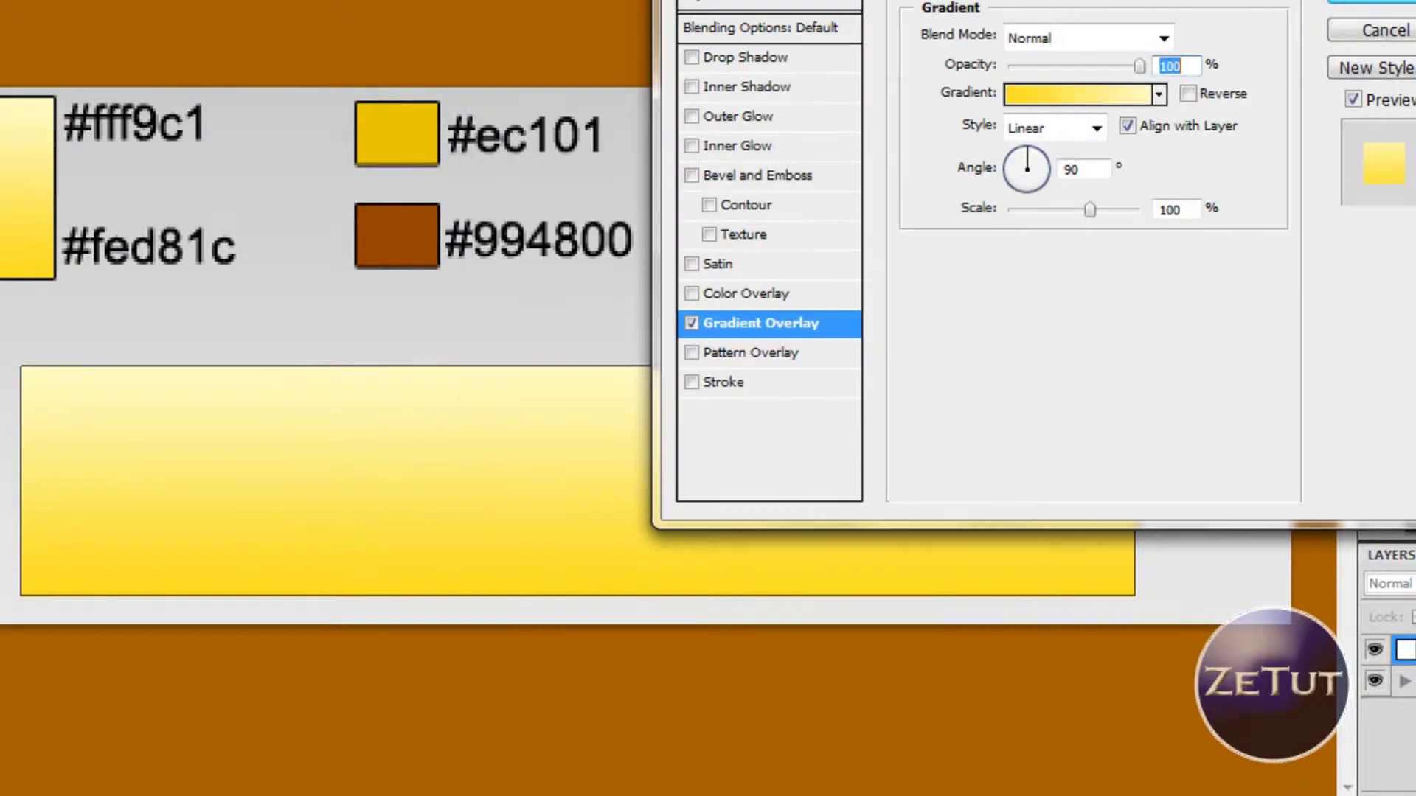
Add a 2 px inside stroke in gold #ecc101 to the rectangle.
click(734, 384)
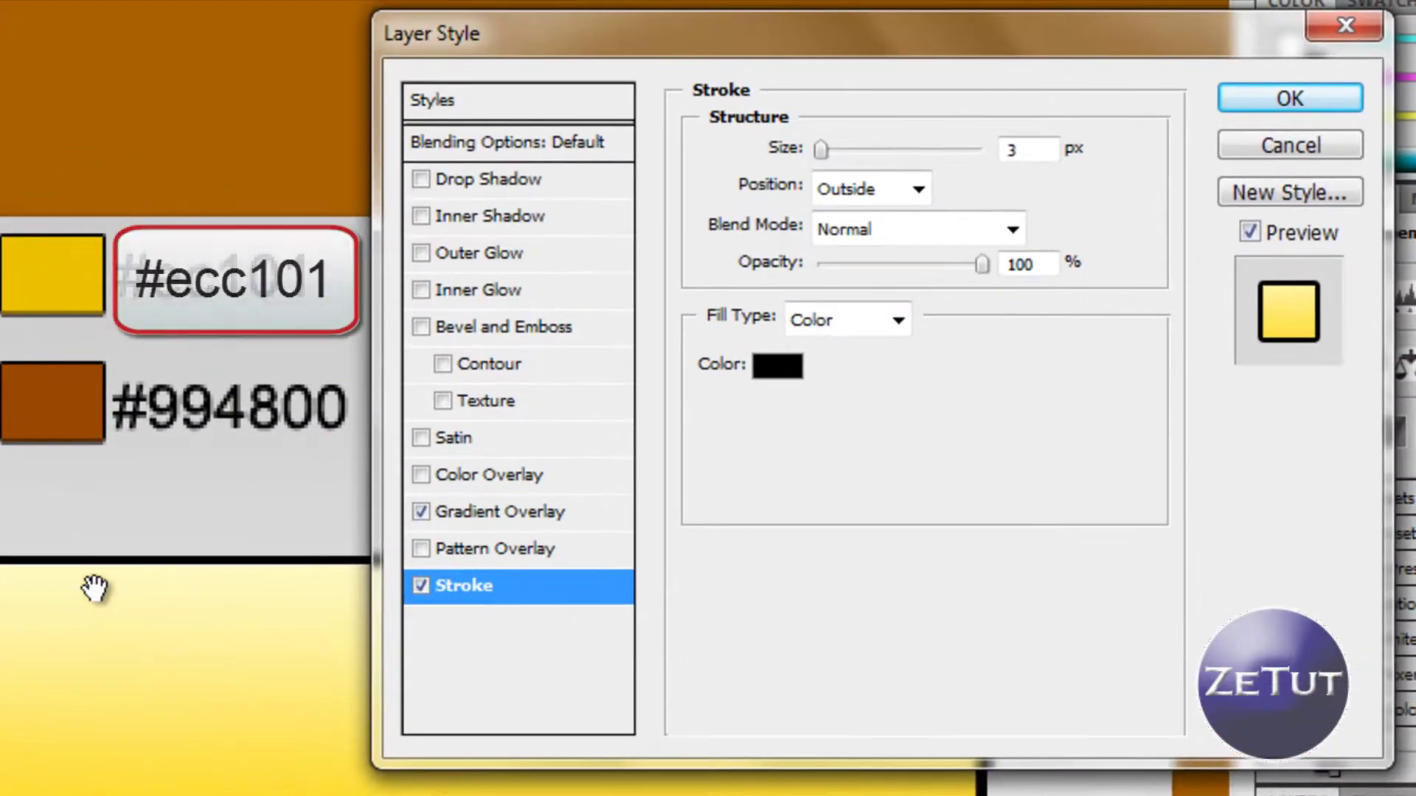
click(776, 369)
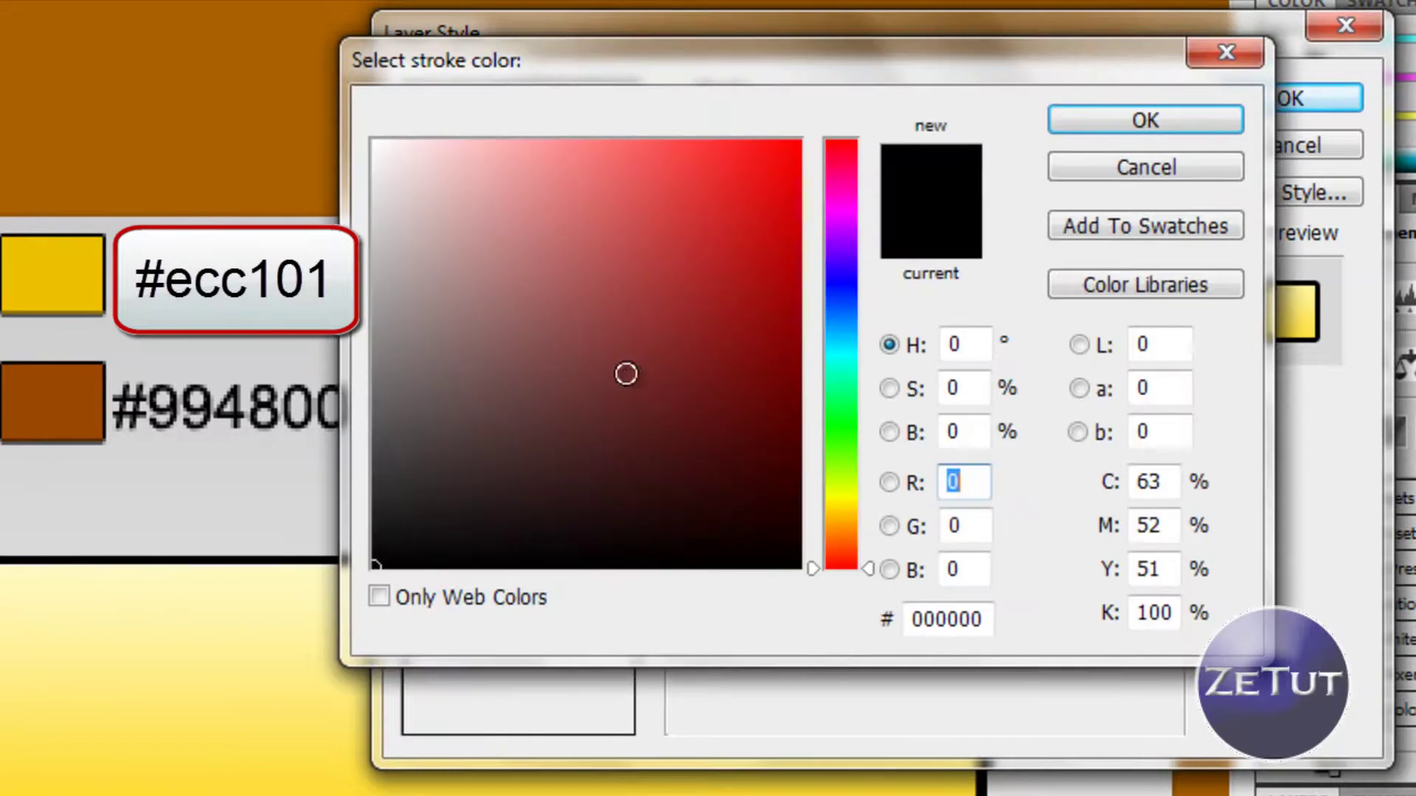
click(69, 270)
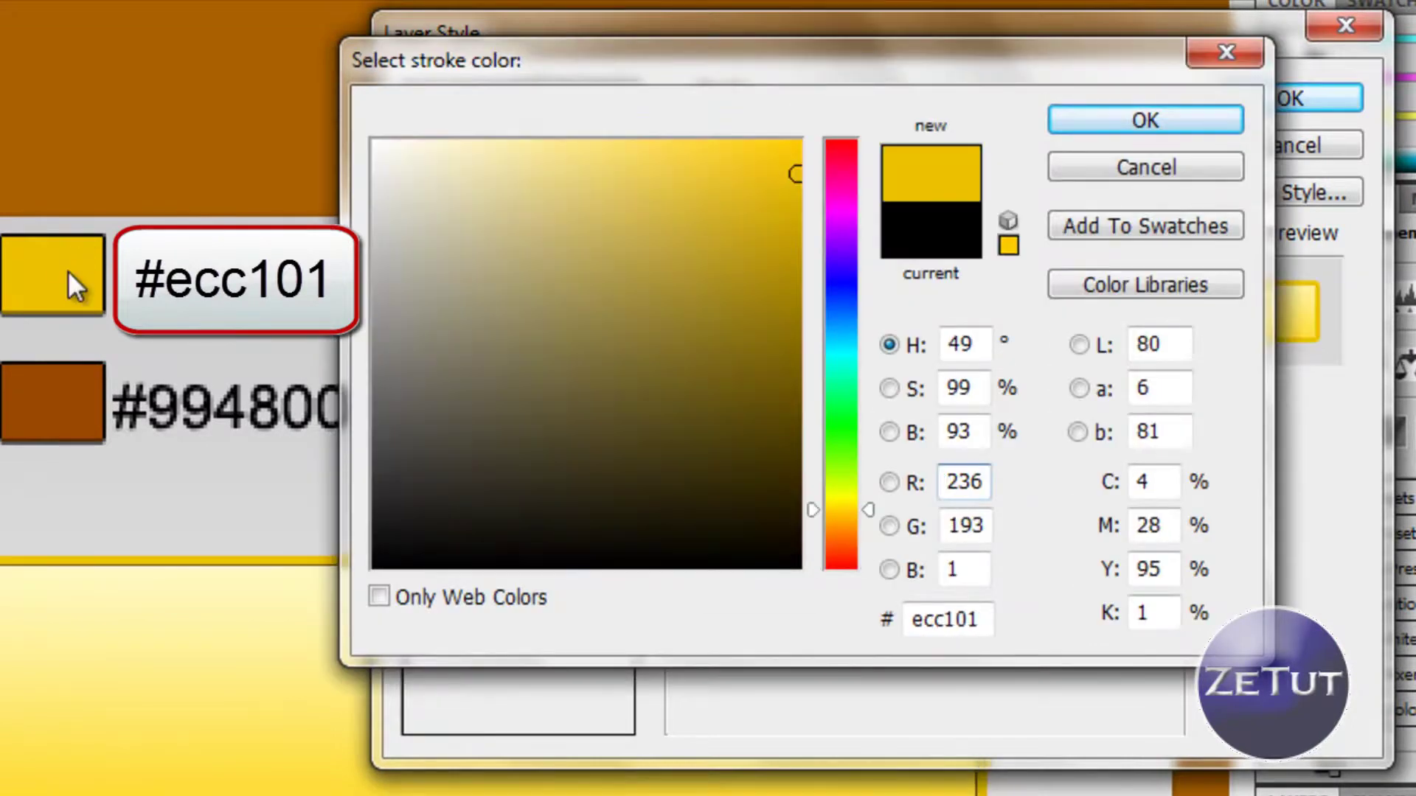
click(1126, 130)
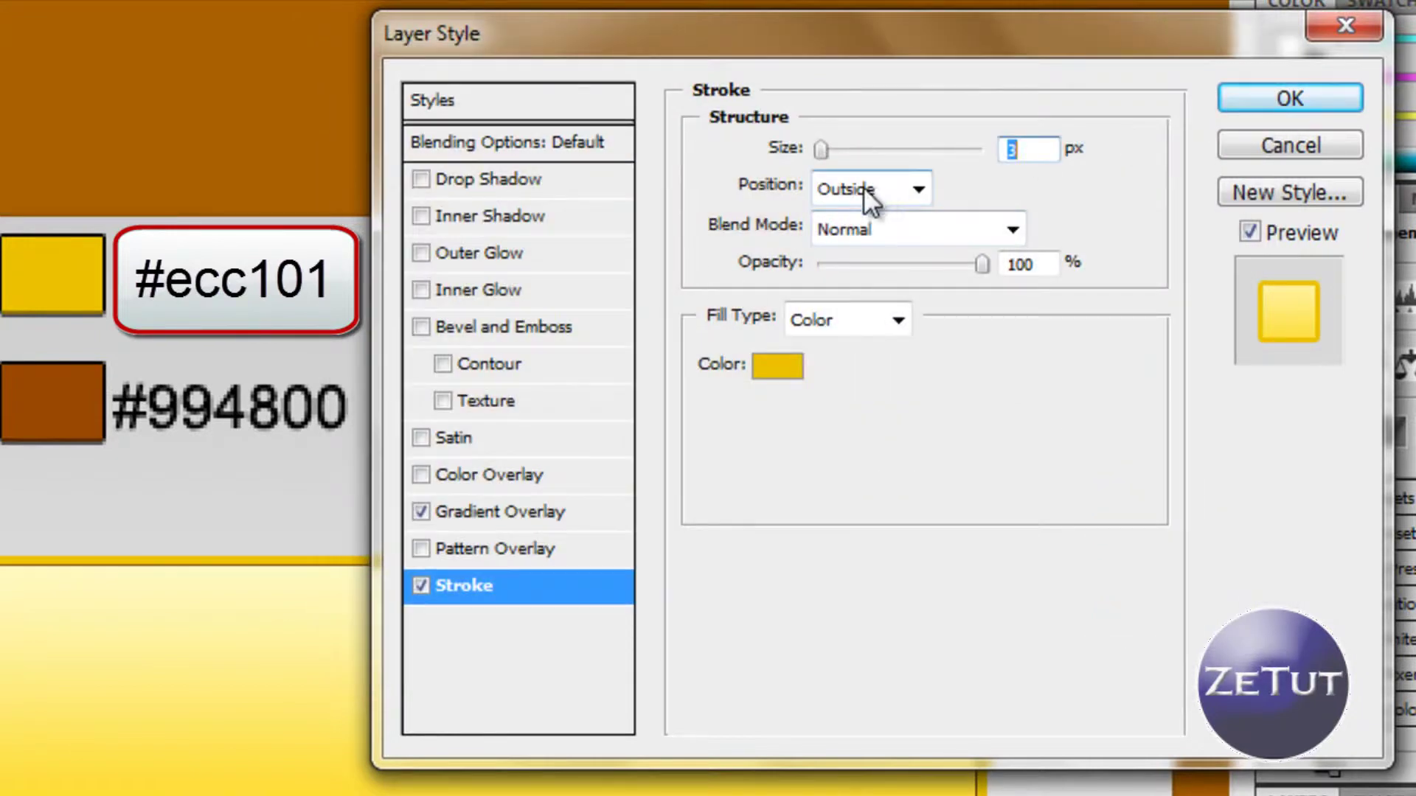
click(904, 189)
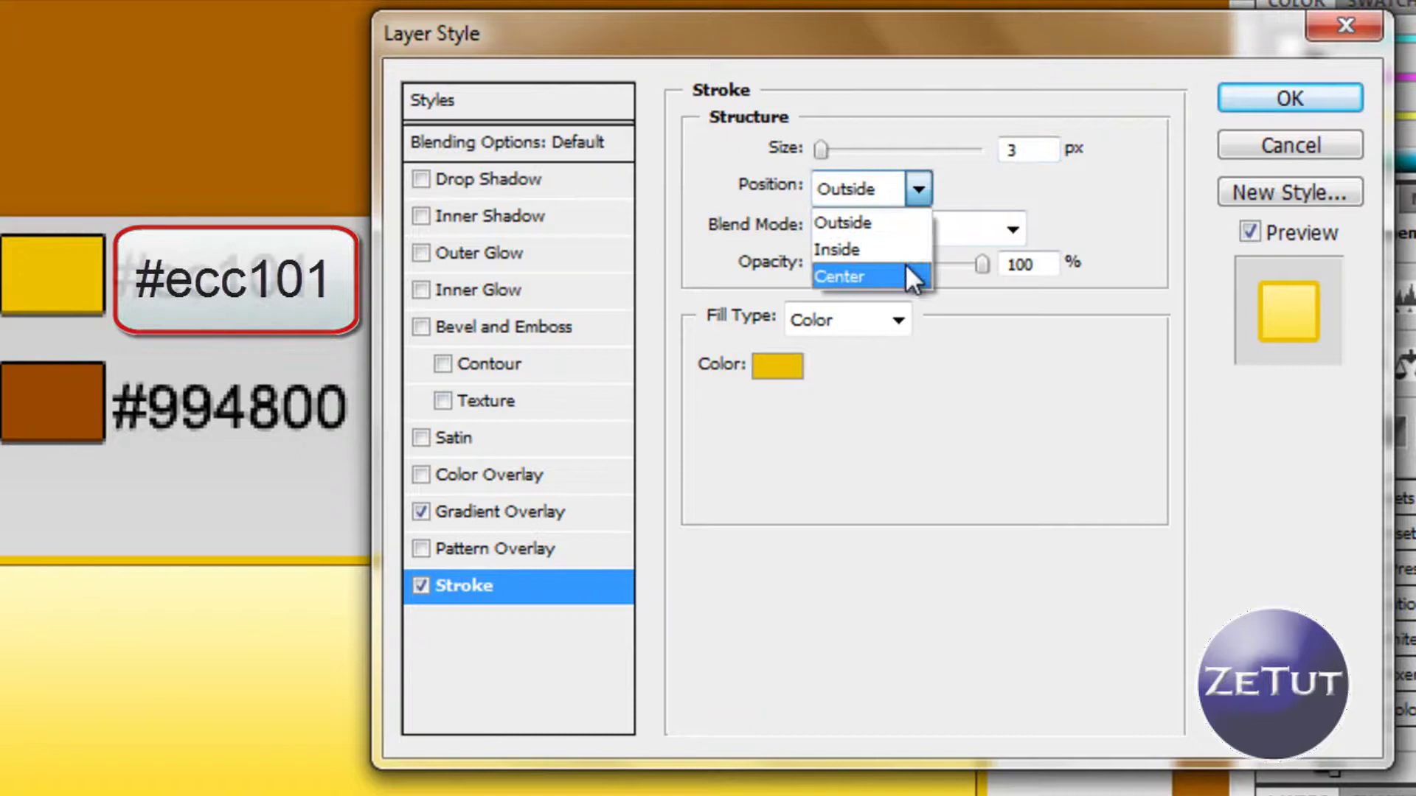
click(905, 251)
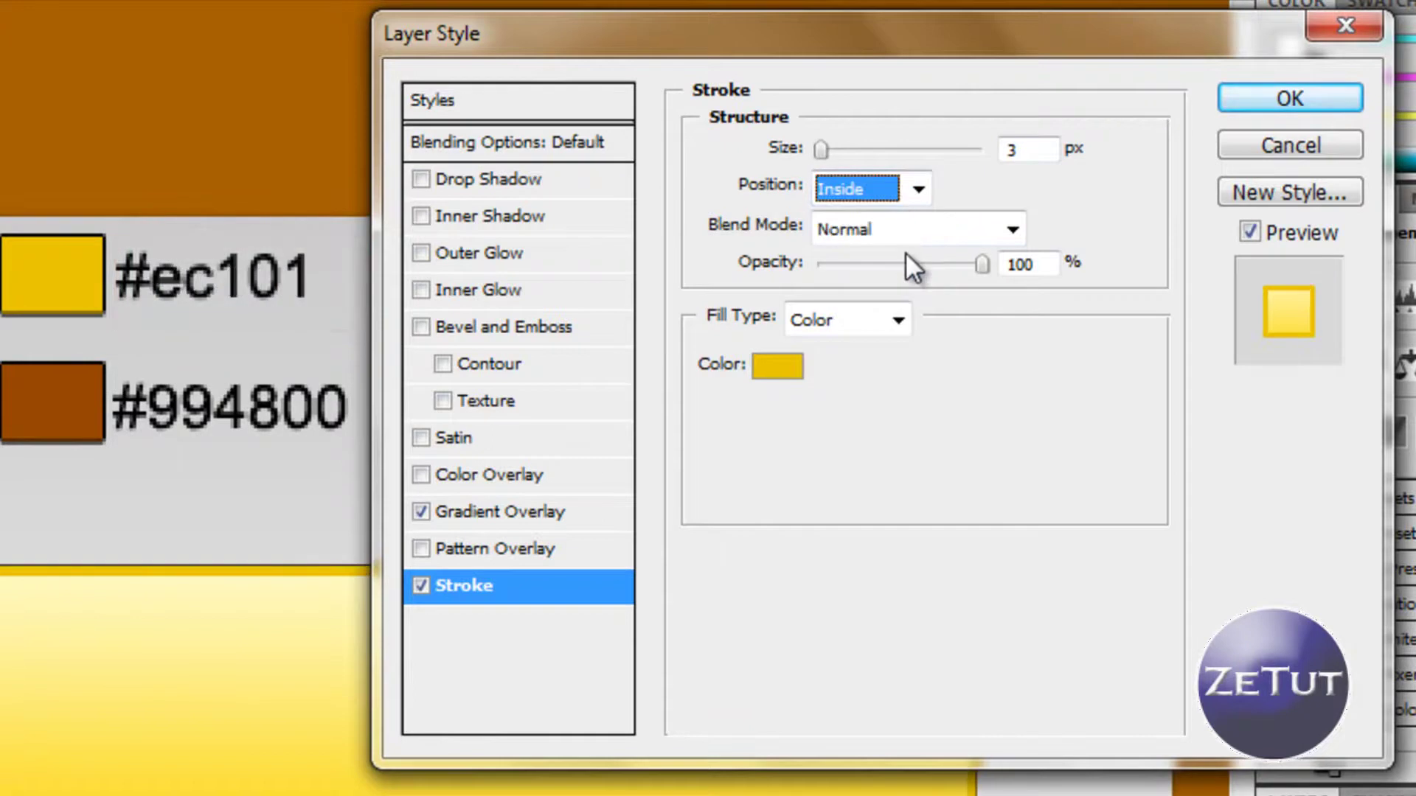
click(1009, 150)
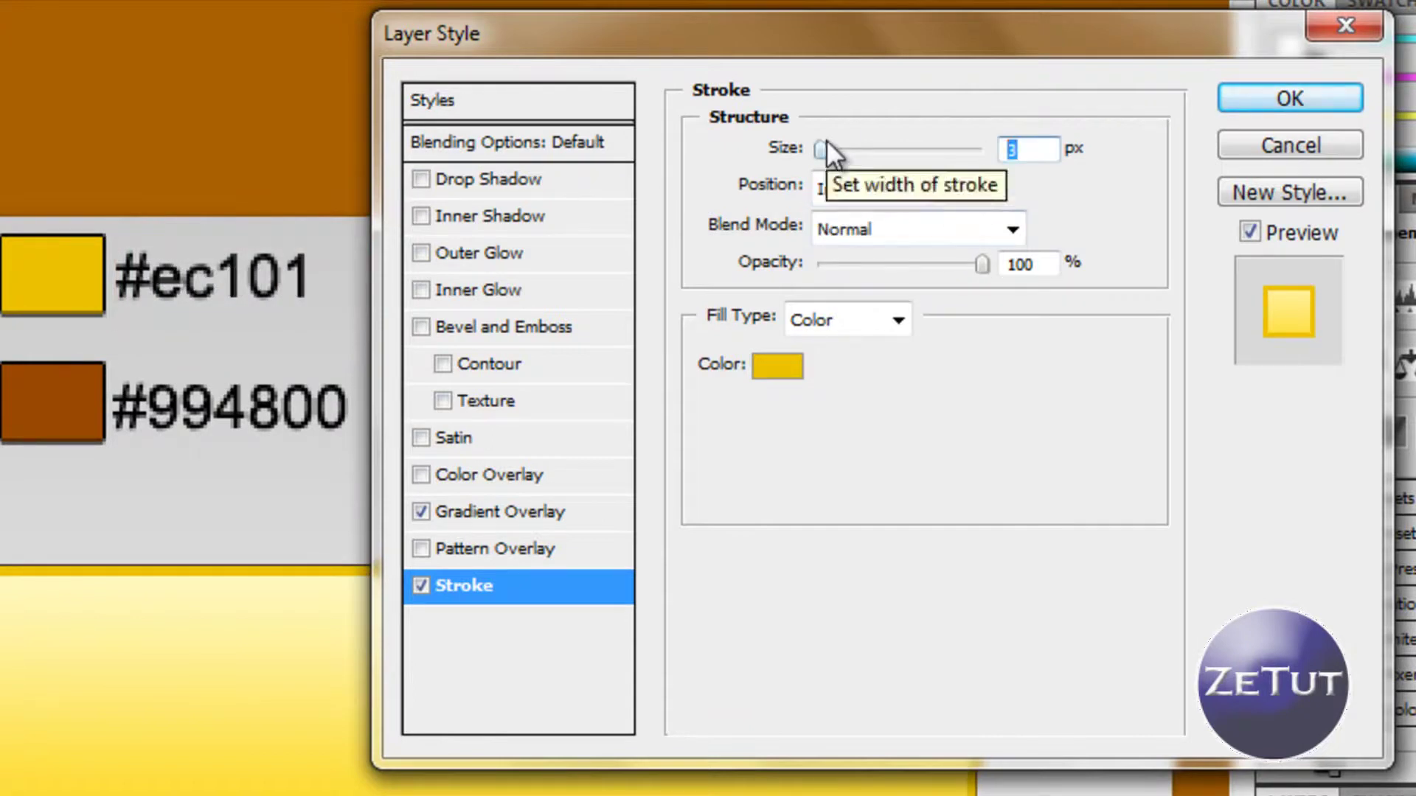
text(2)
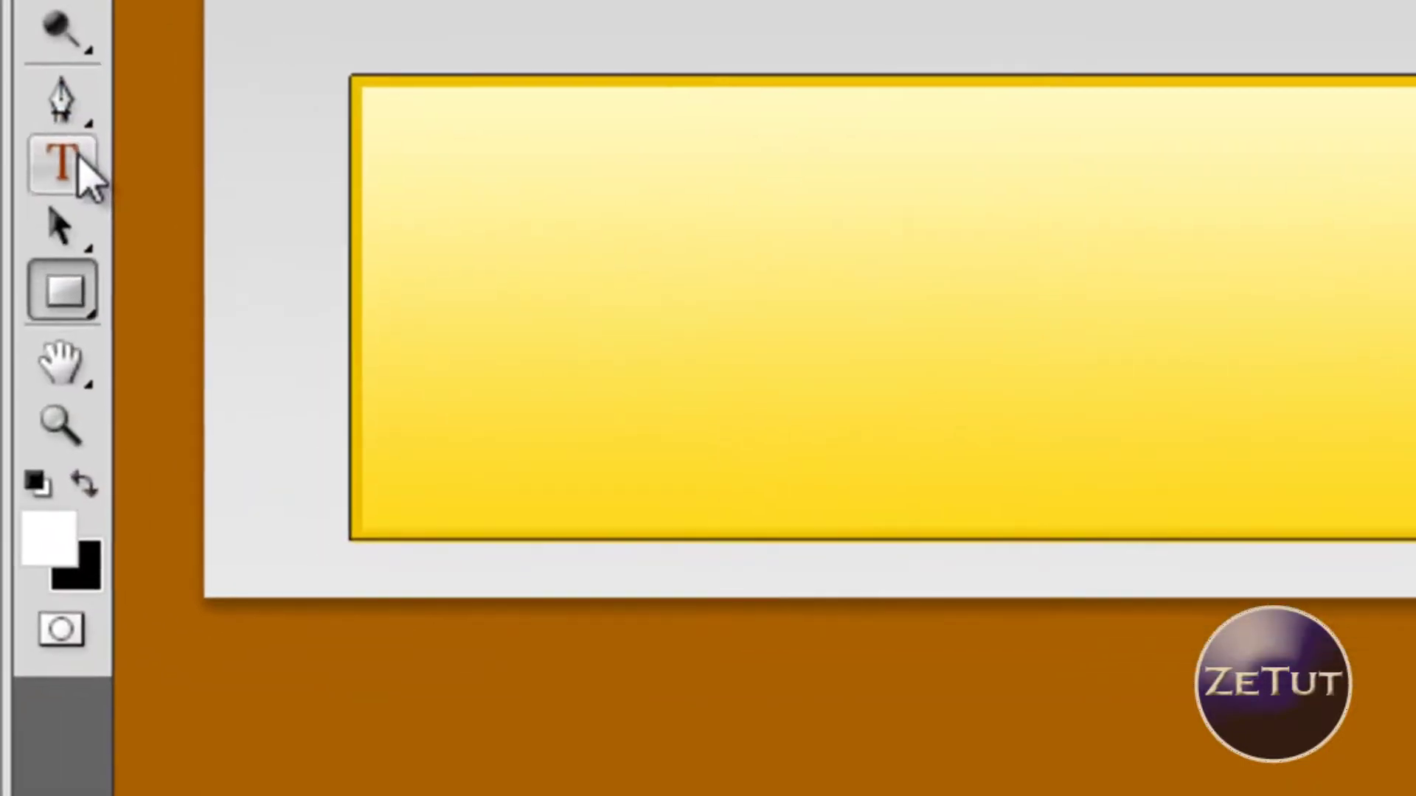
Pick the Type tool, add an empty Layer 1 above Shape 3, and float the Layers panel.
click(79, 157)
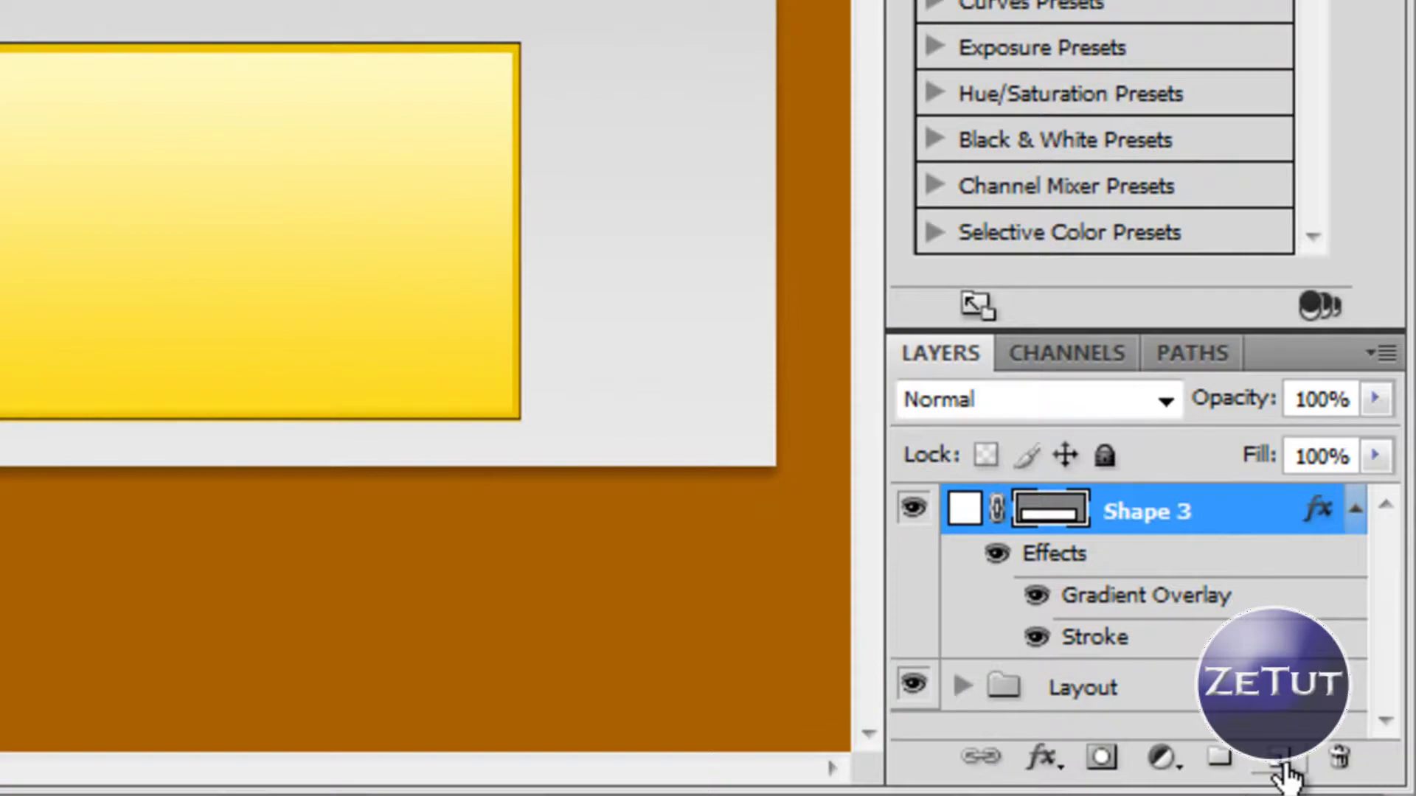
click(1282, 762)
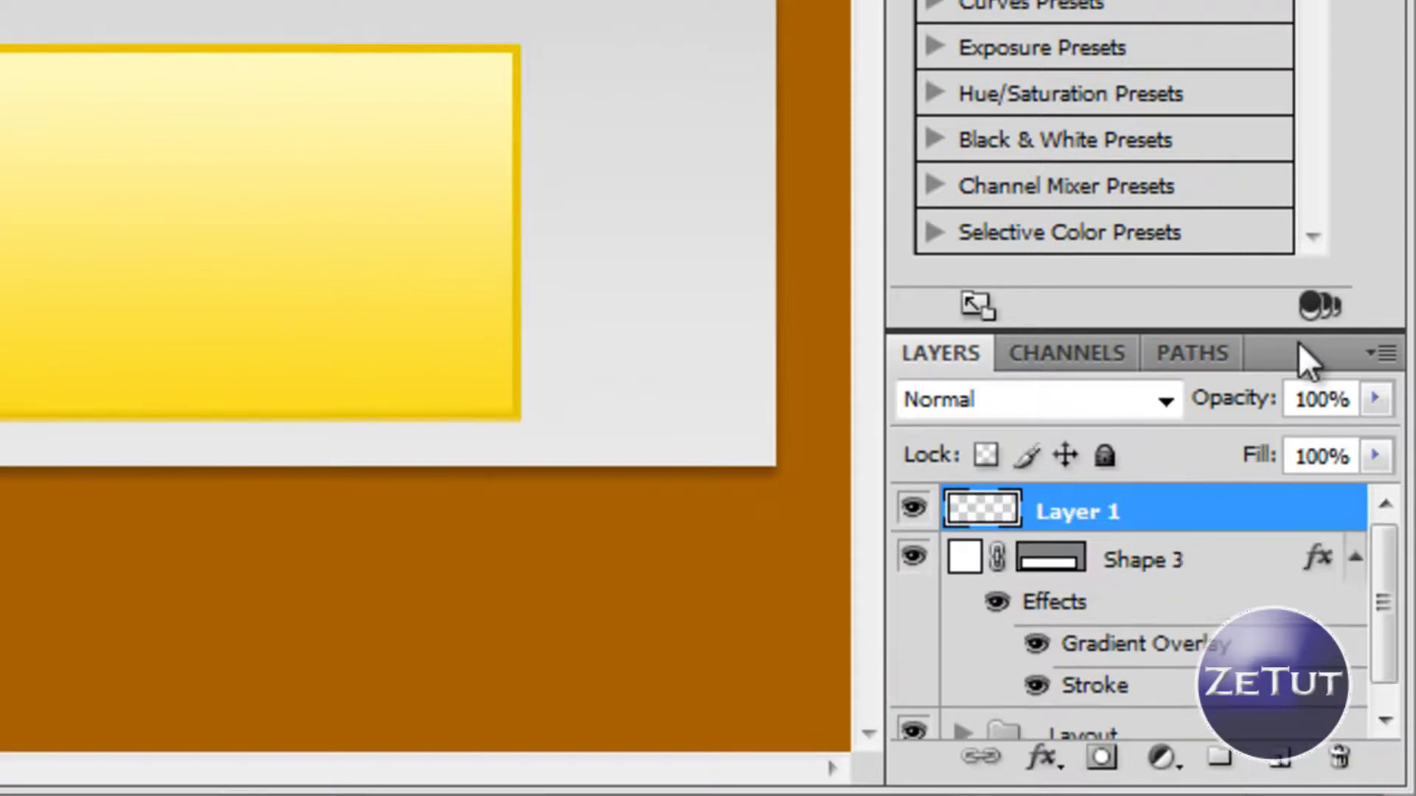
drag(1299, 340, 1299, 324)
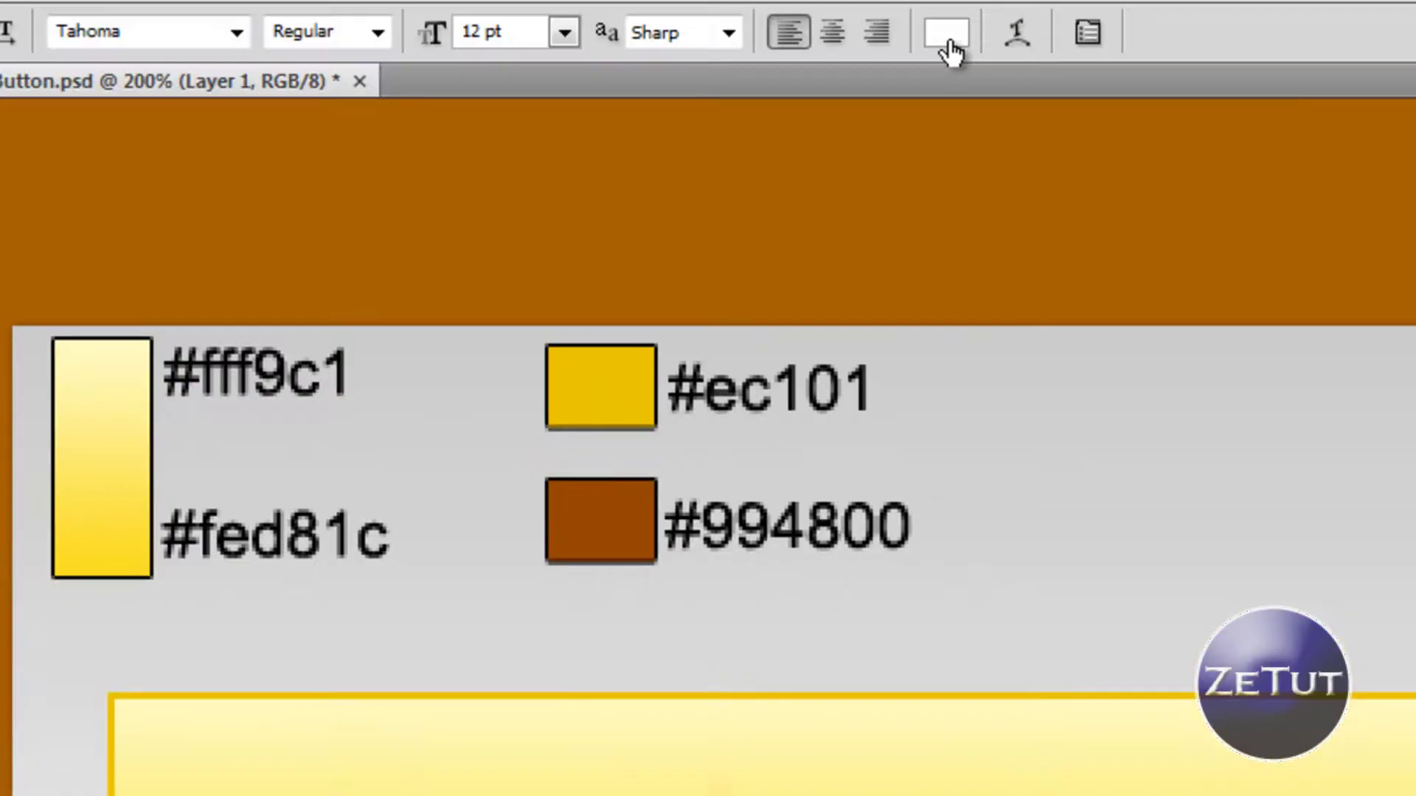
Set the text colour to brown #994800 sampled from the swatch.
click(949, 37)
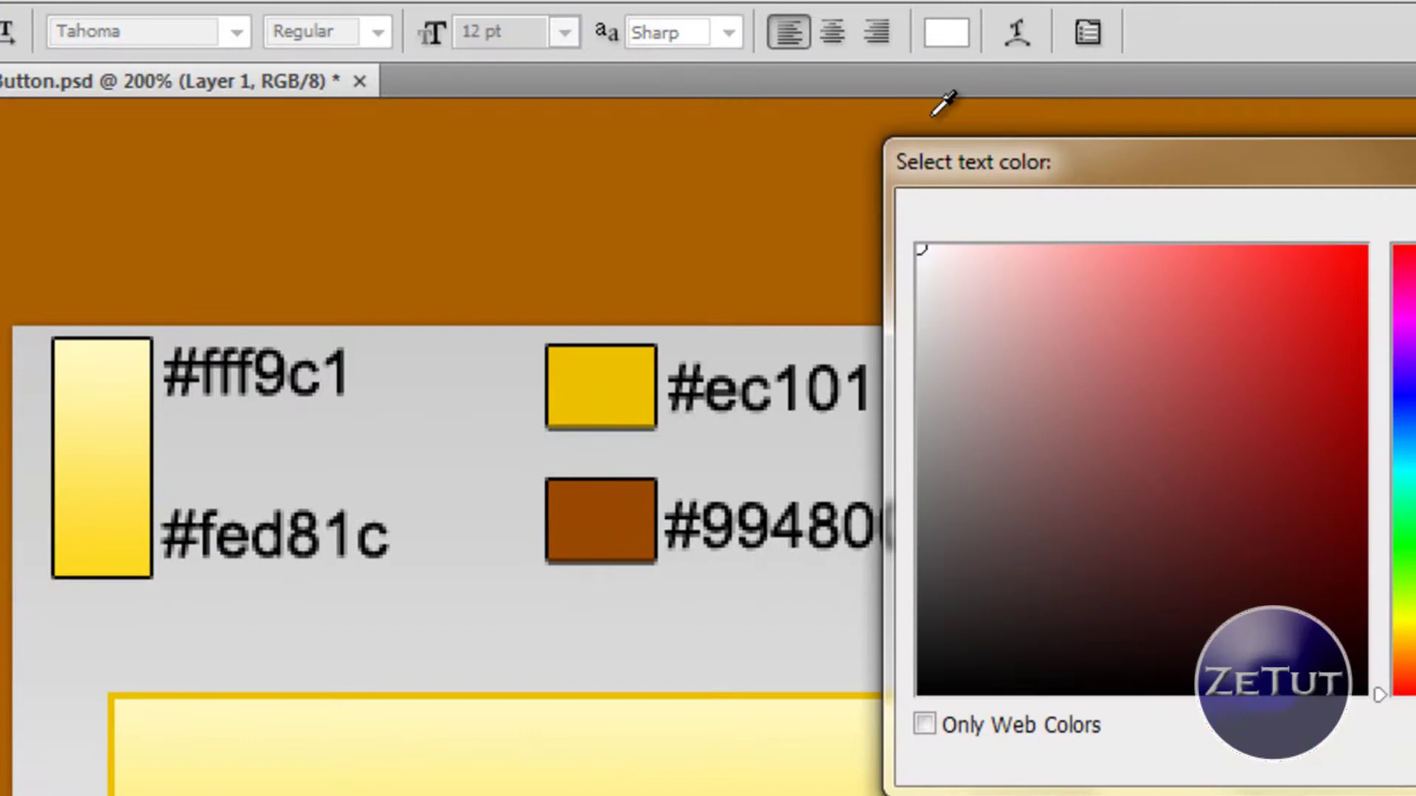
click(600, 507)
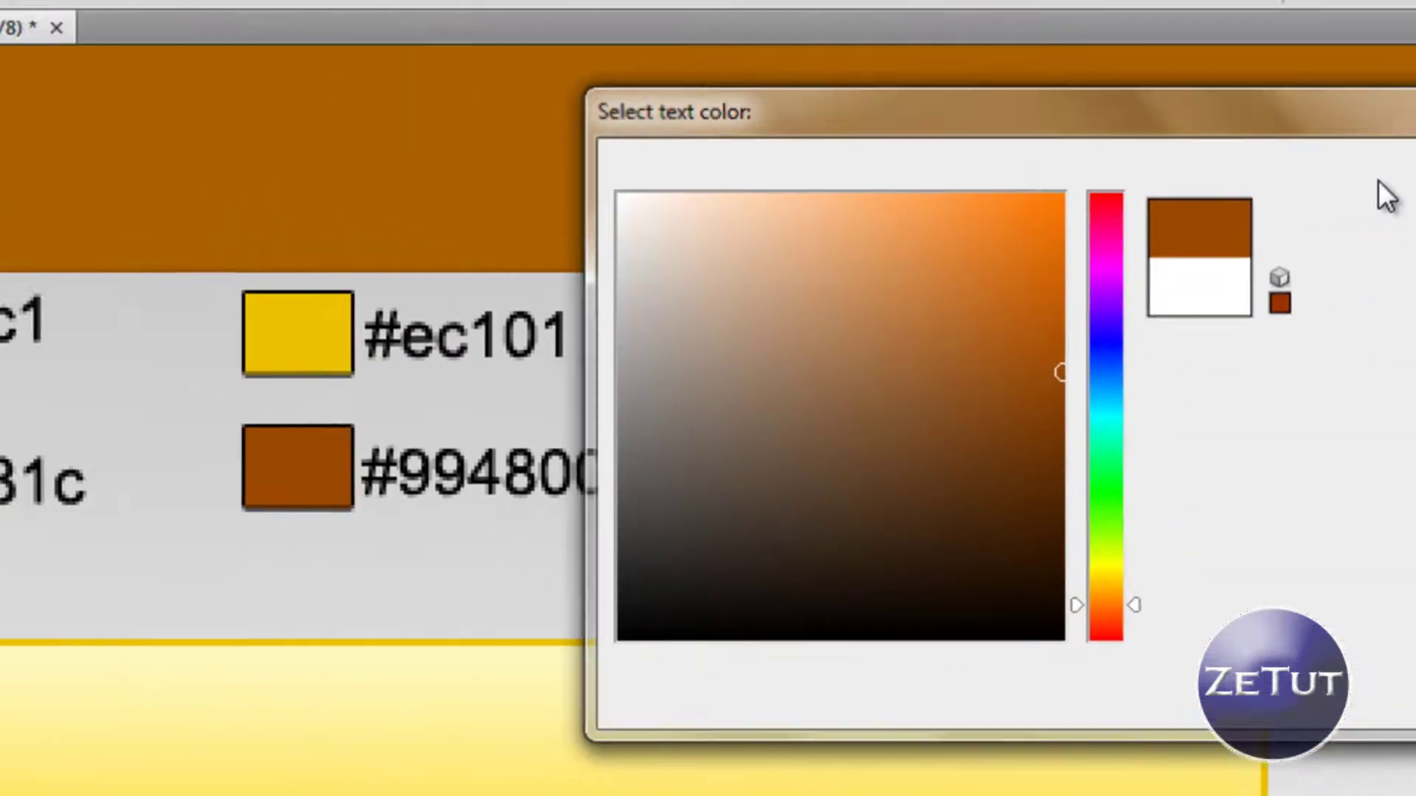
click(998, 121)
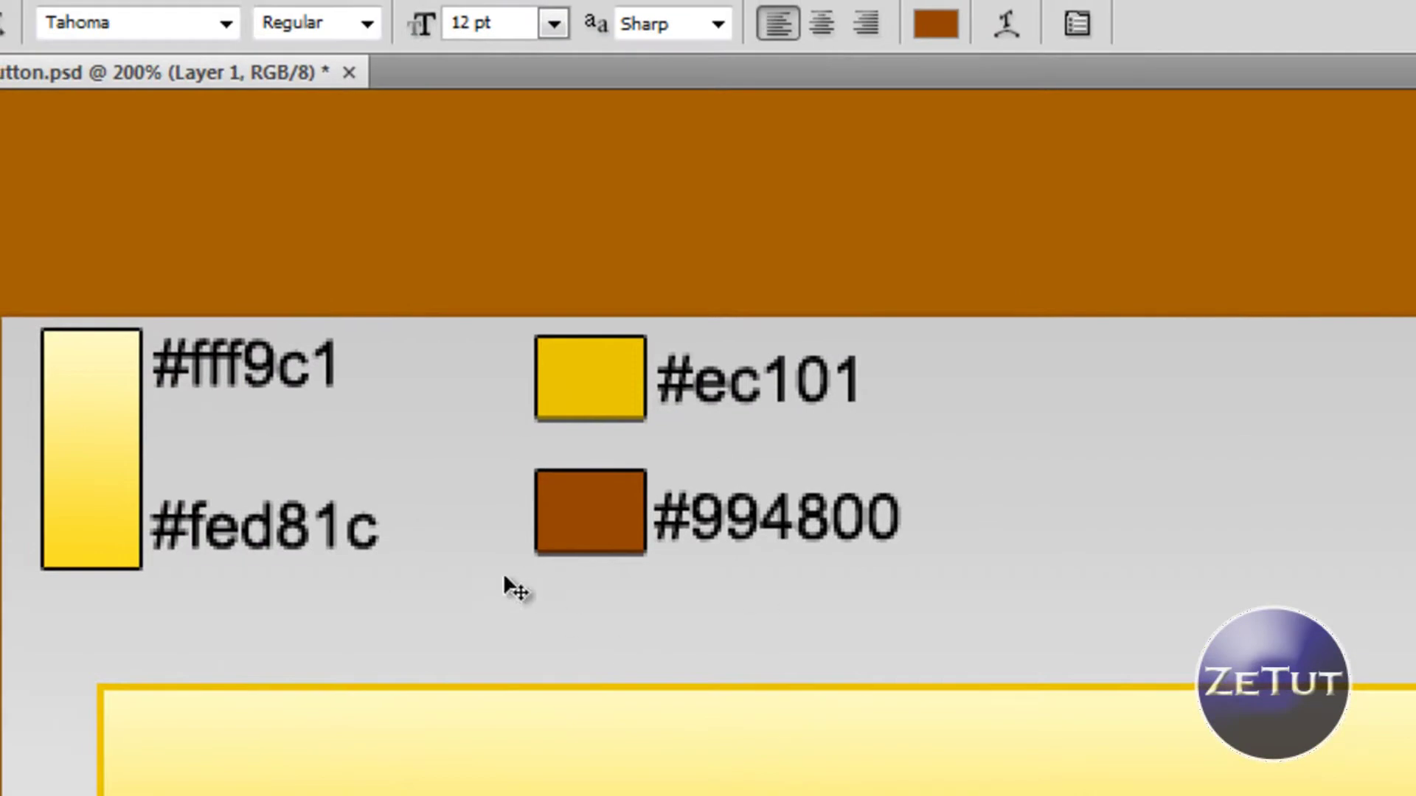
Set the font size to 47 pt and begin a text entry on the yellow button.
click(512, 25)
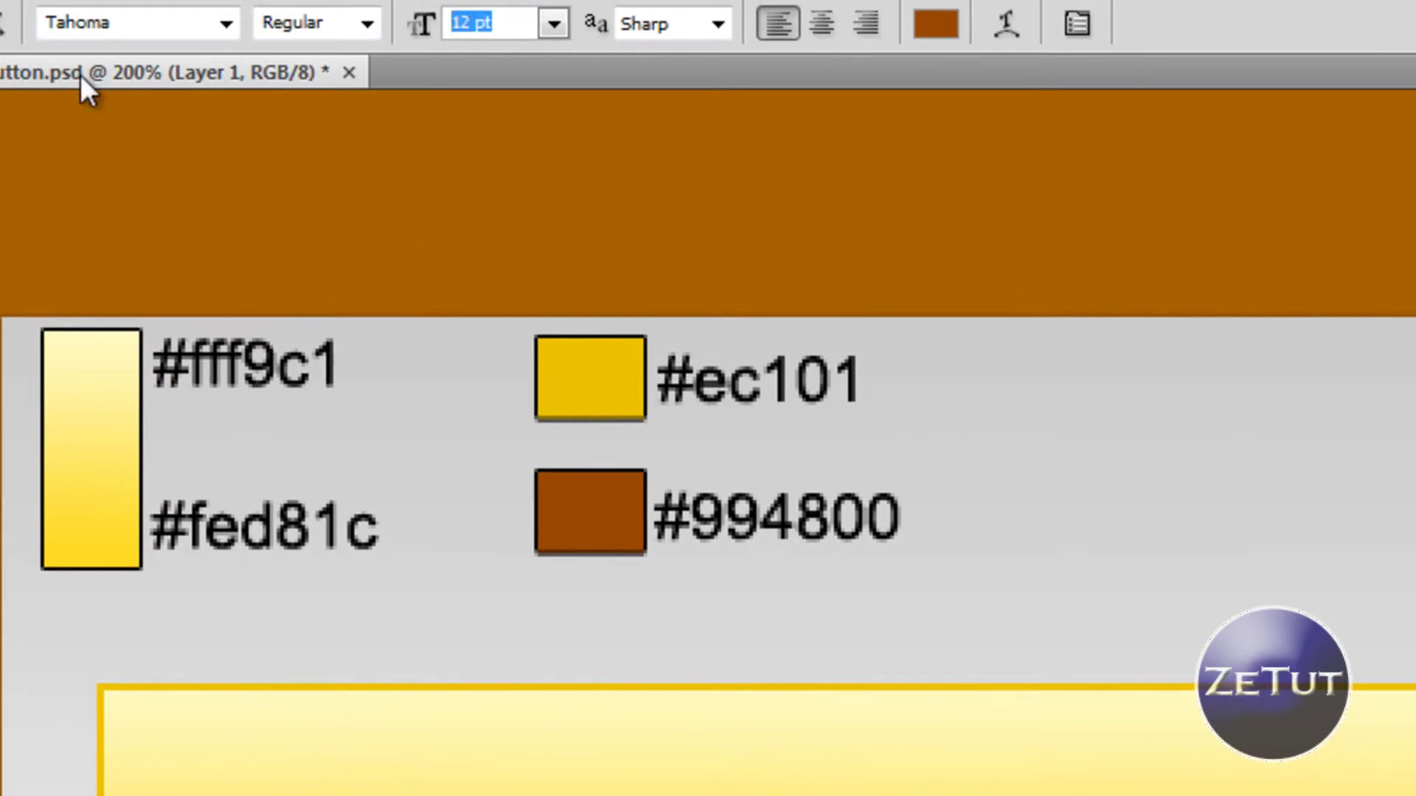
text(48)
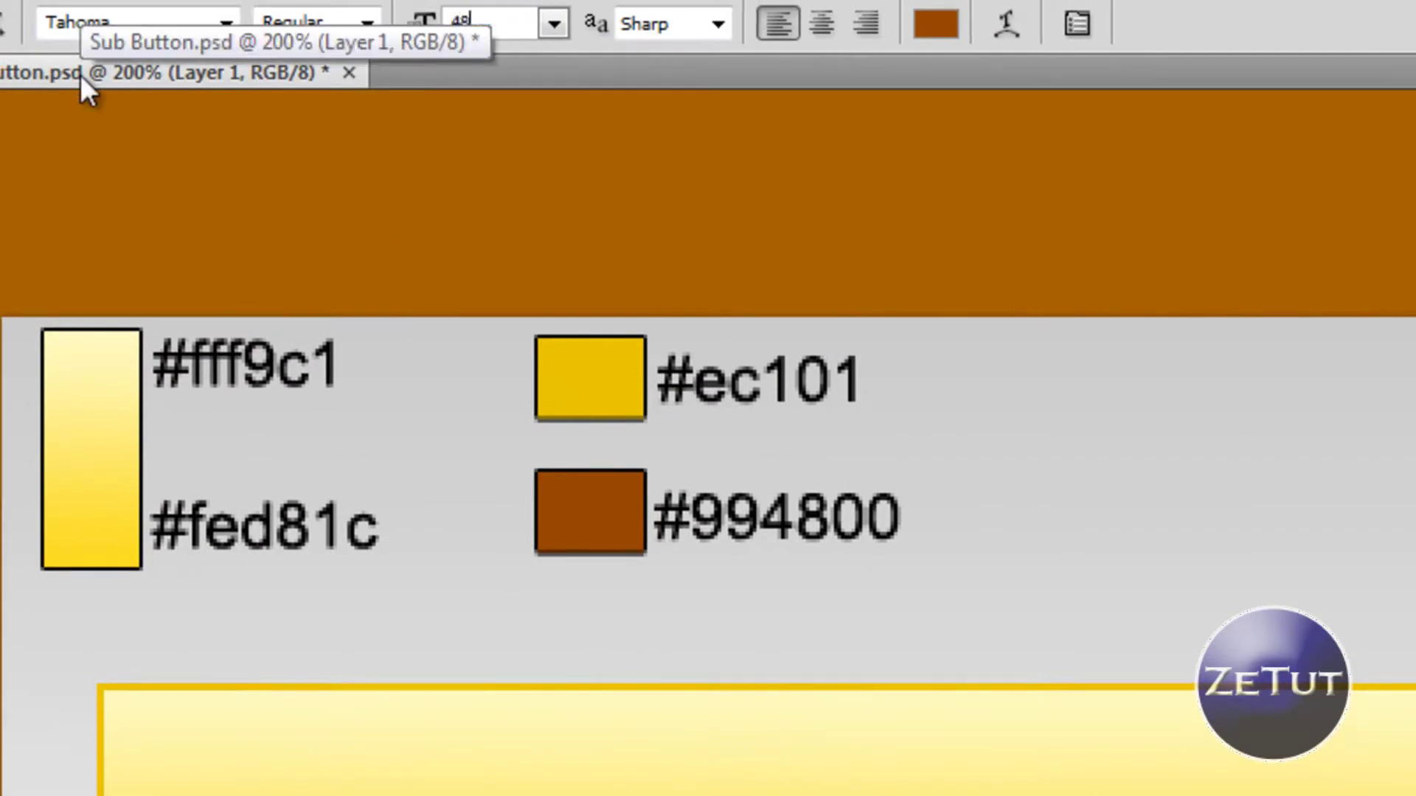
key(Return)
key(Return)
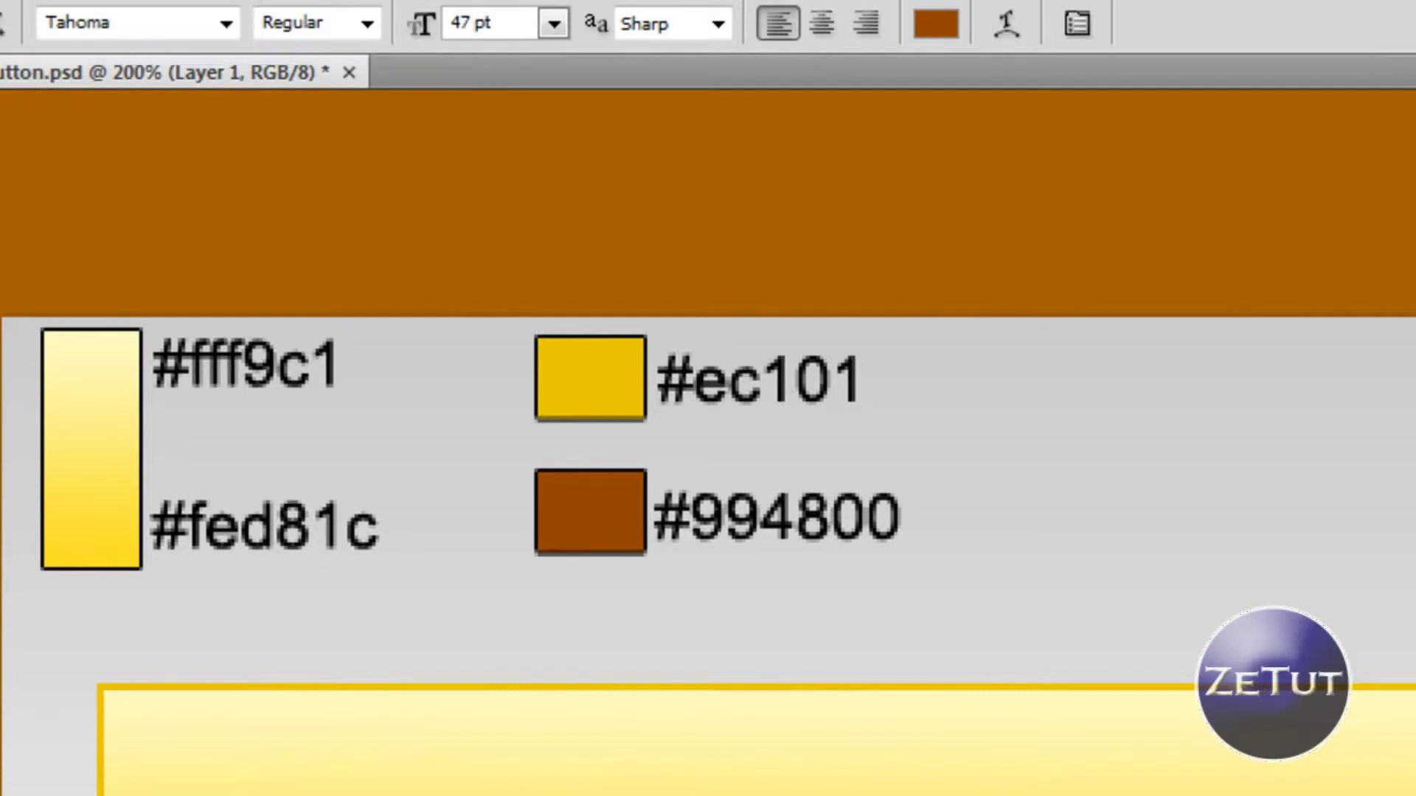
click(347, 752)
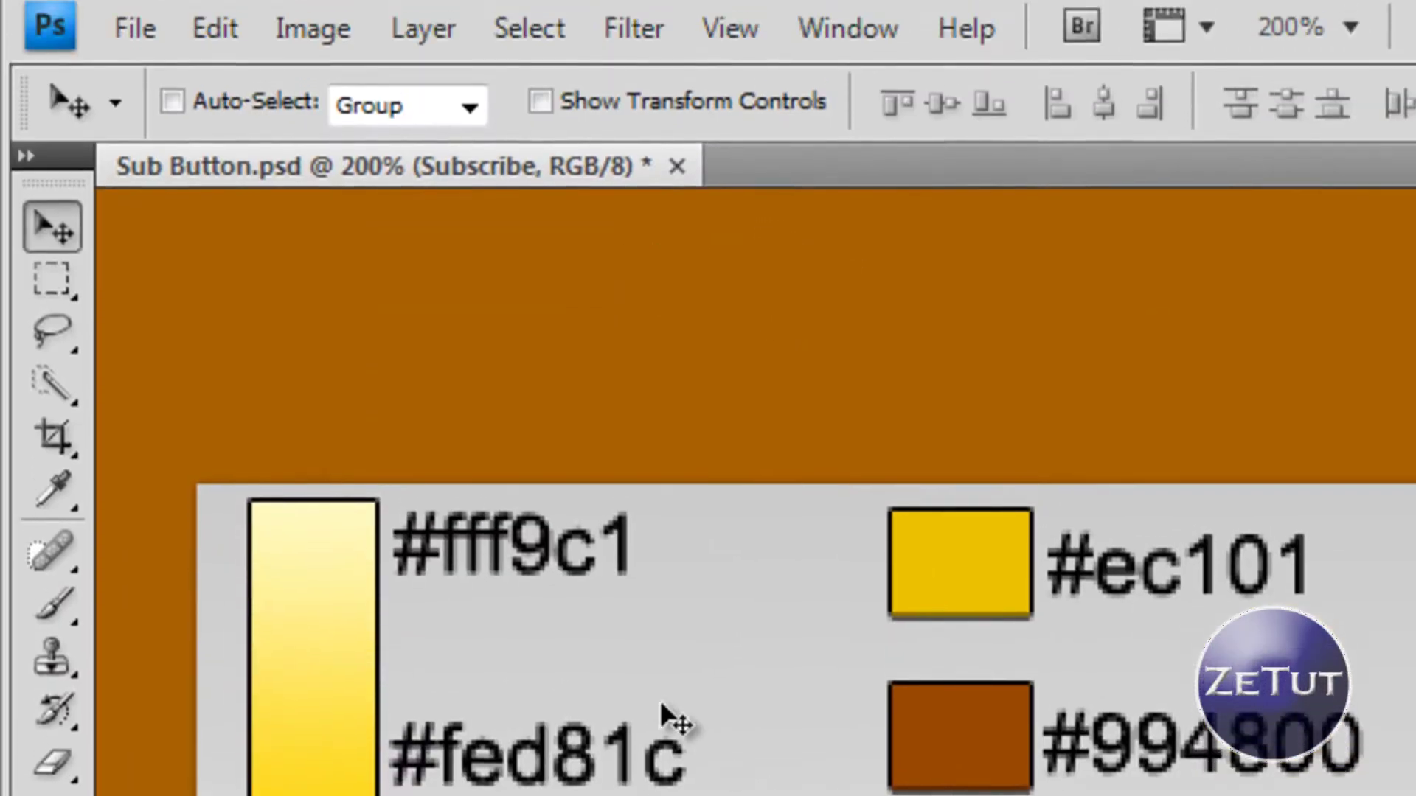
Centre the 'Subscribe' text on the canvas, then move it down inside the yellow button.
click(519, 22)
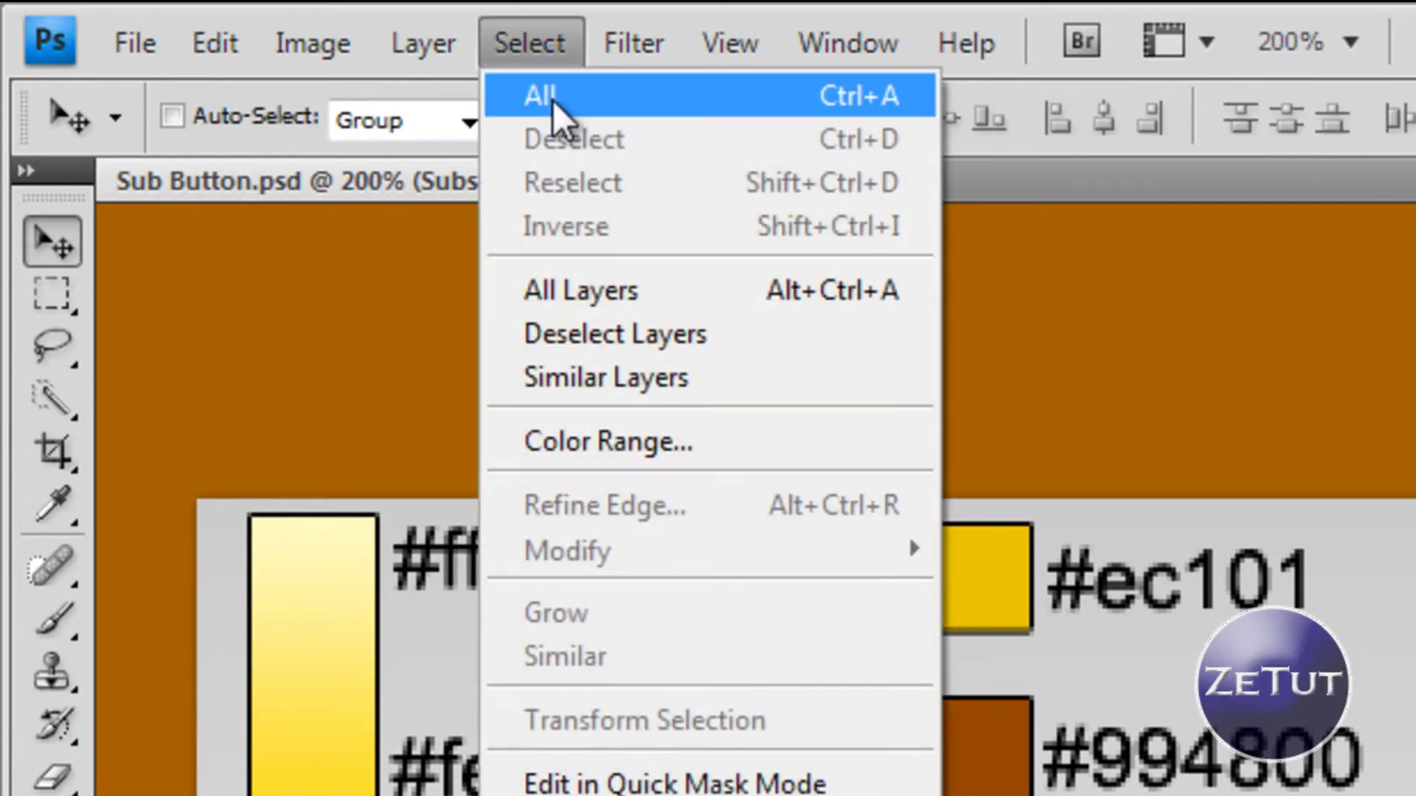
click(552, 100)
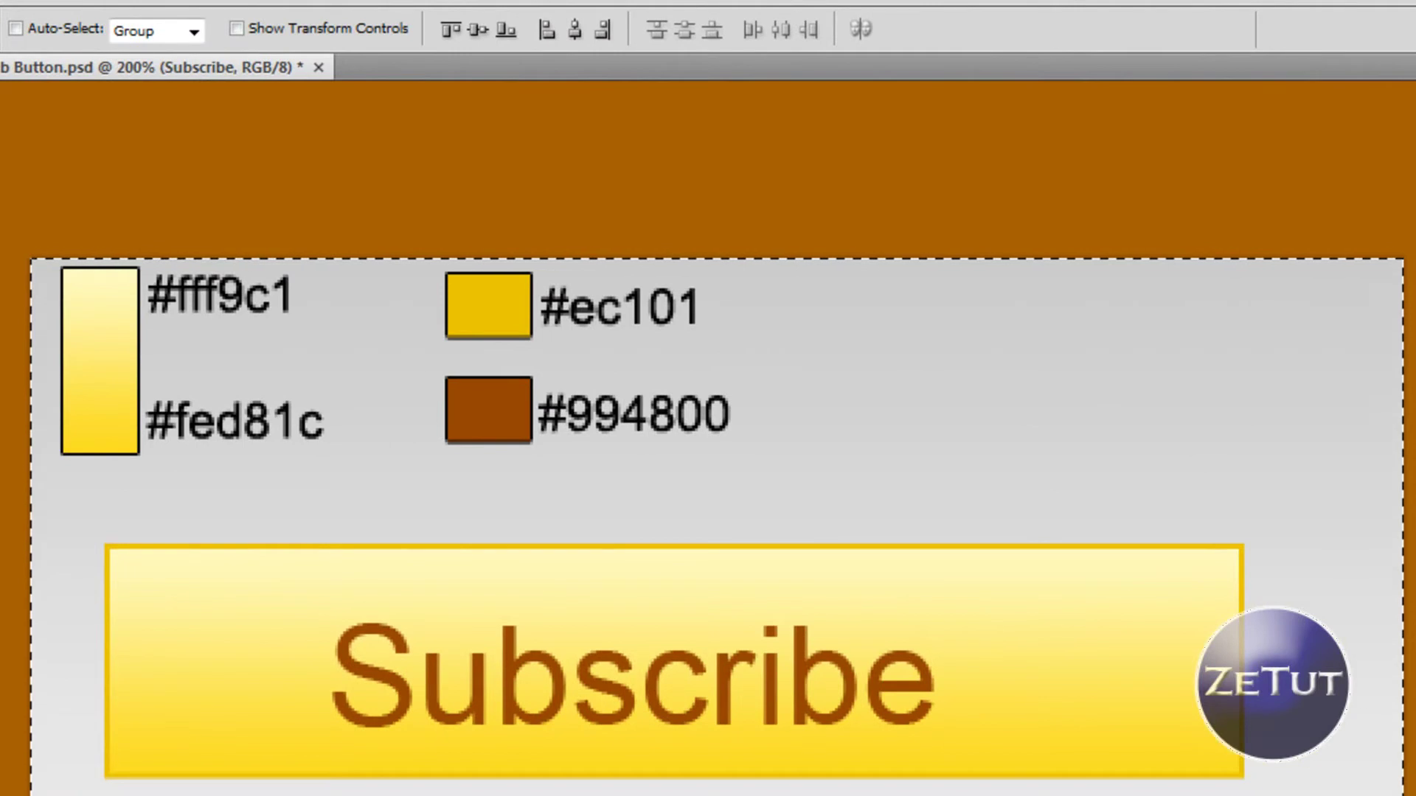
click(479, 33)
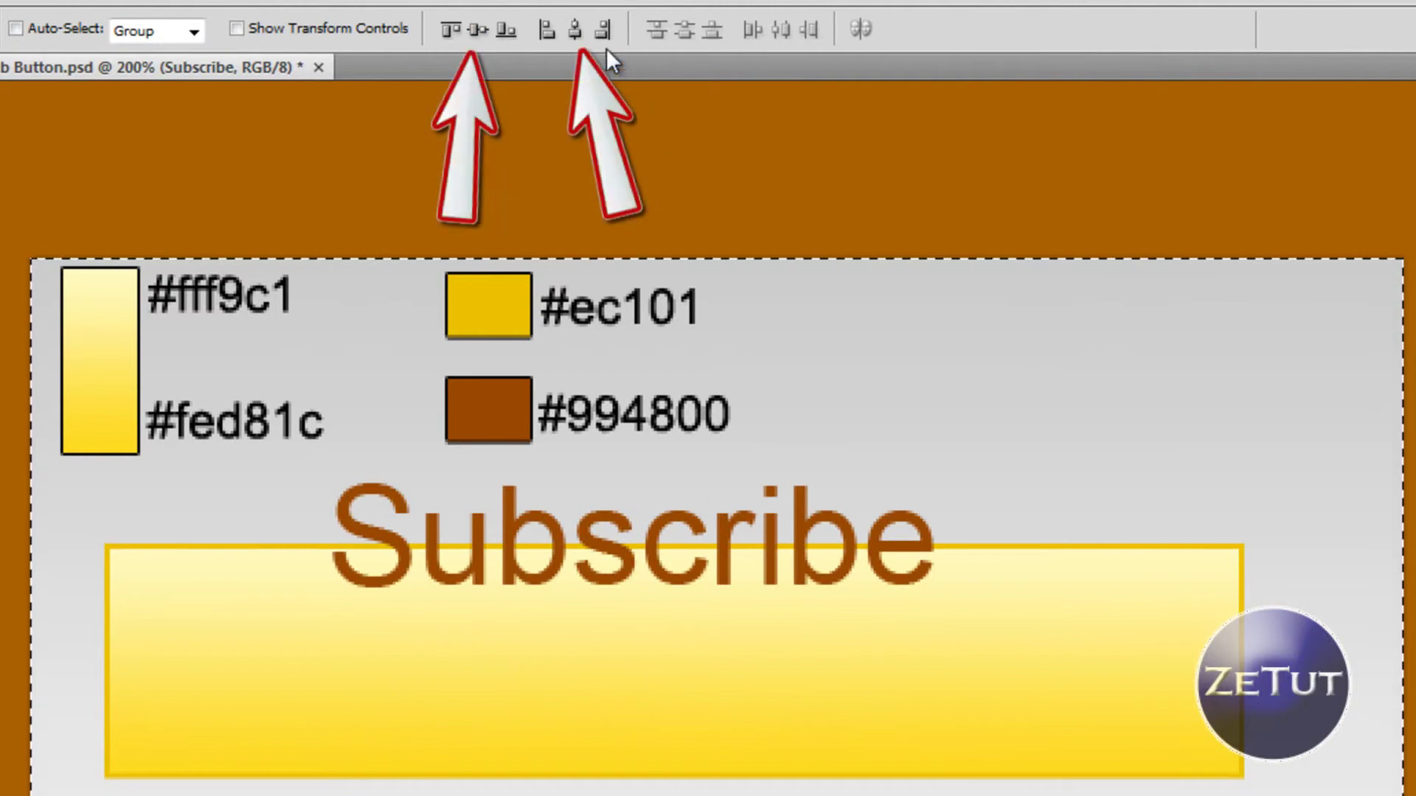
click(572, 31)
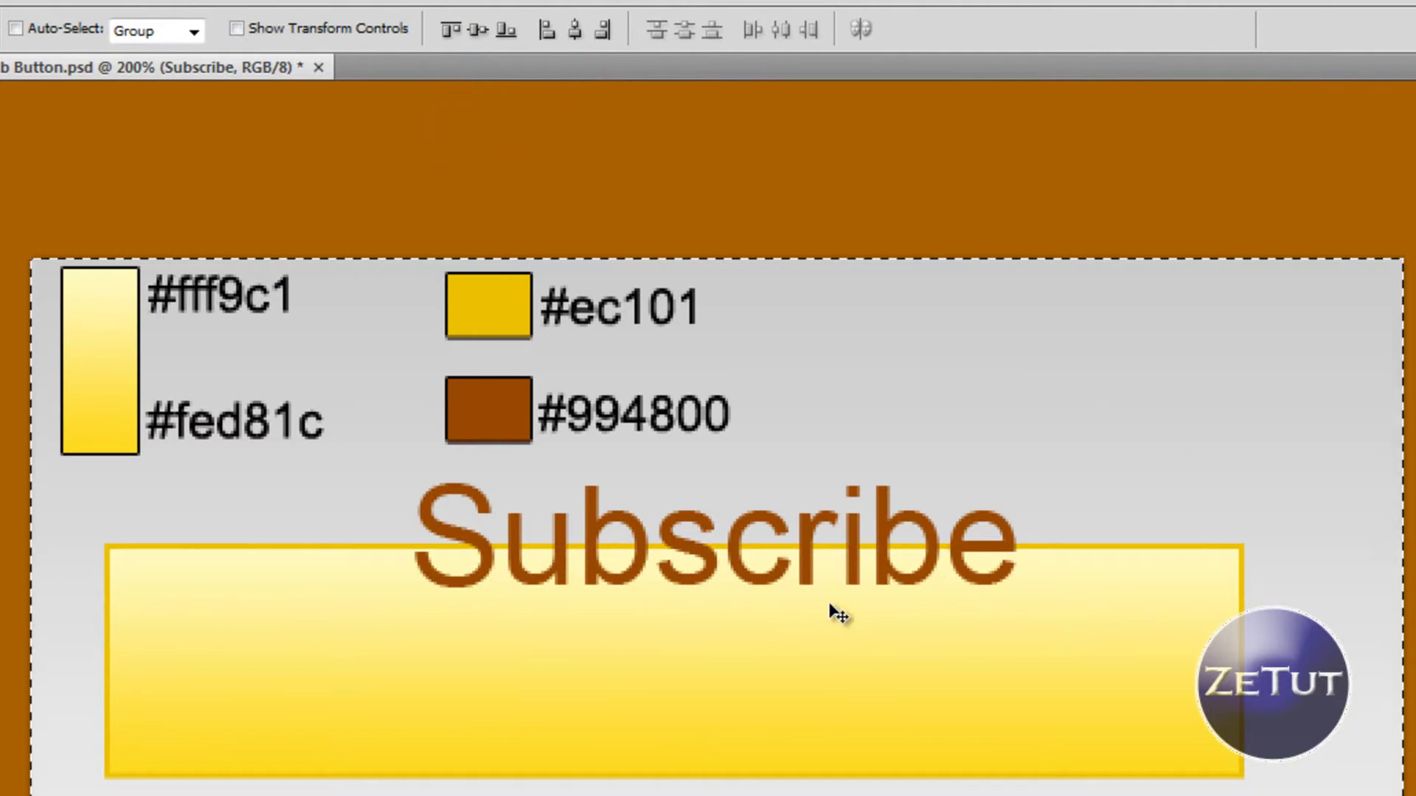
key(ctrl+d)
drag(745, 664, 740, 762)
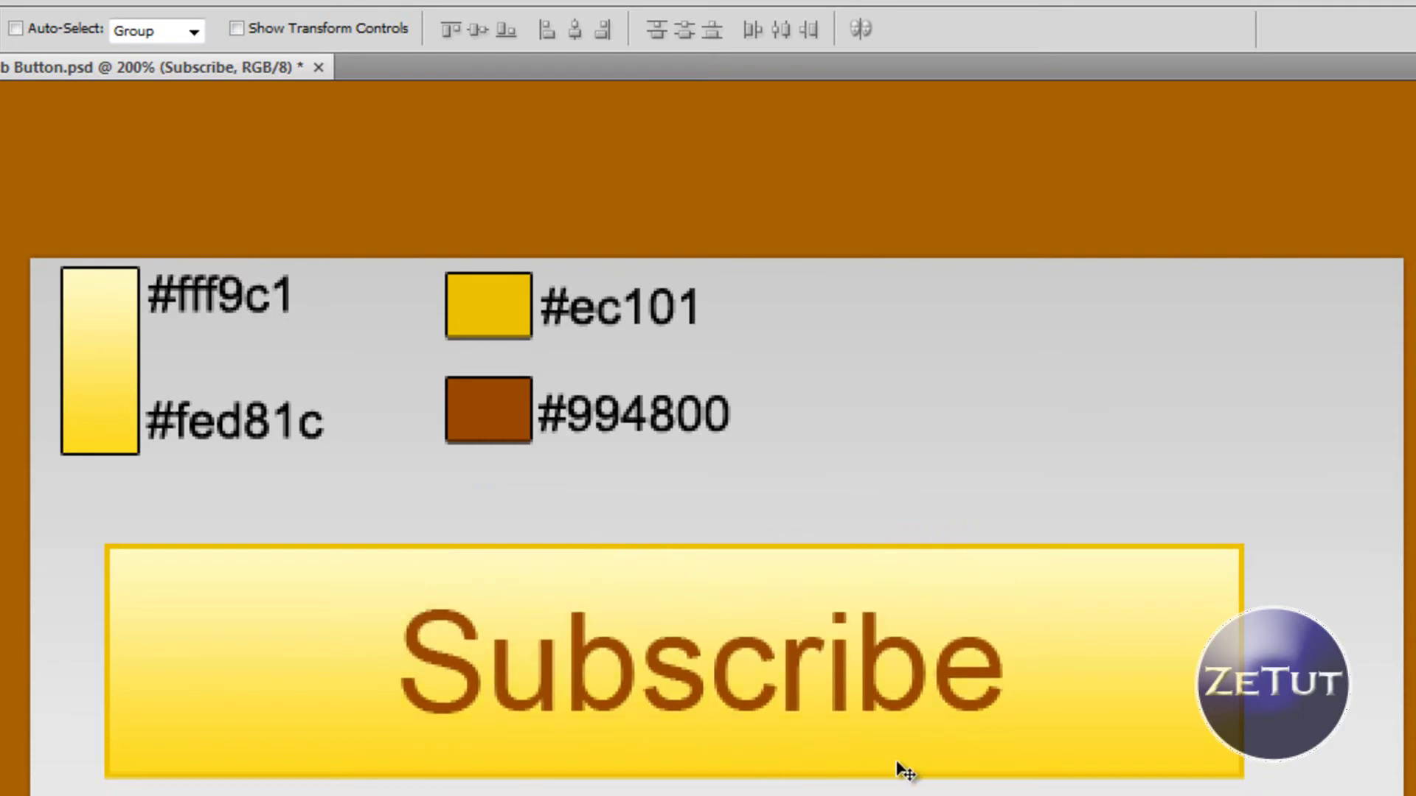
key(Left)
key(Left)
key(Left)
key(Left)
key(Left)
key(Left)
key(Left)
key(Left)
key(Left)
key(Left)
key(Left)
key(Left)
key(Left)
key(Left)
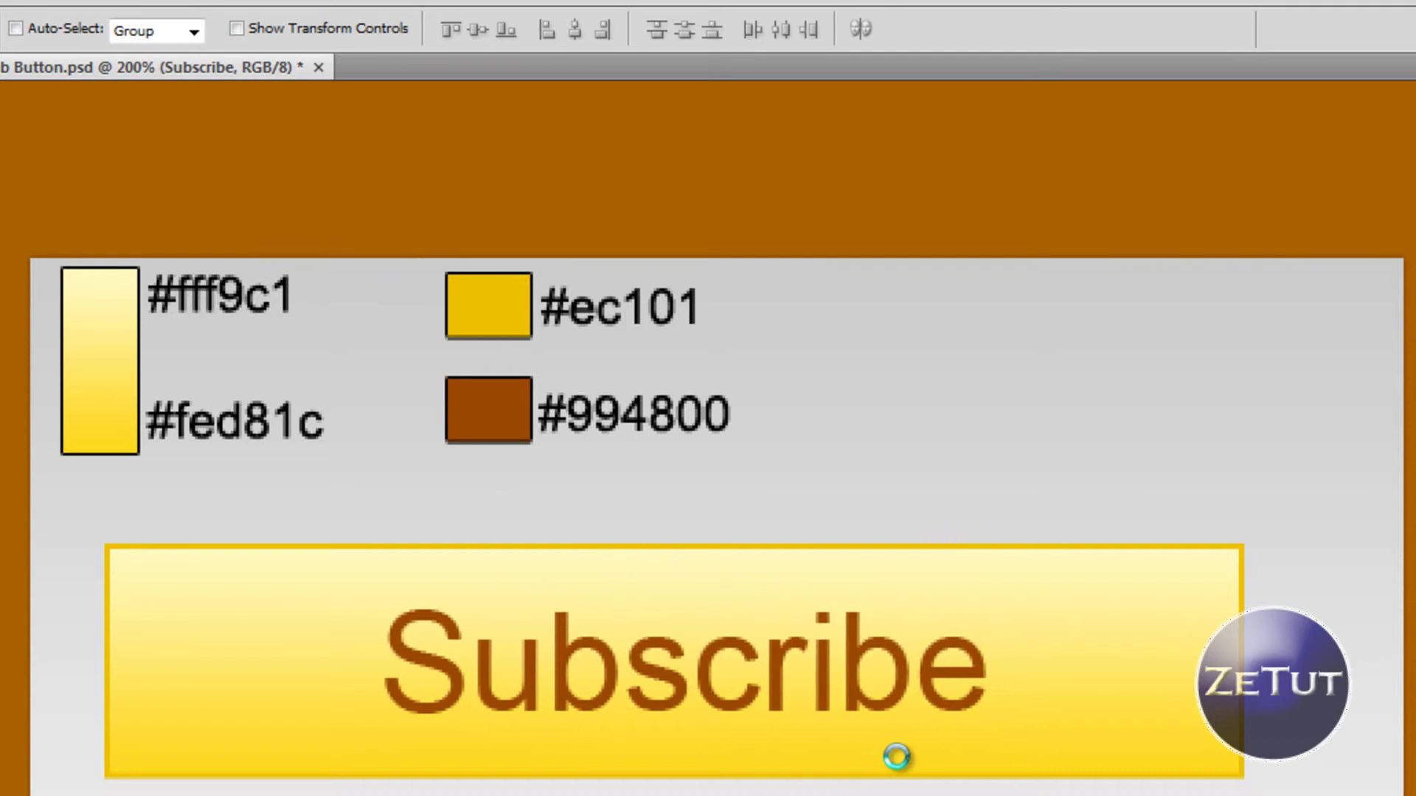